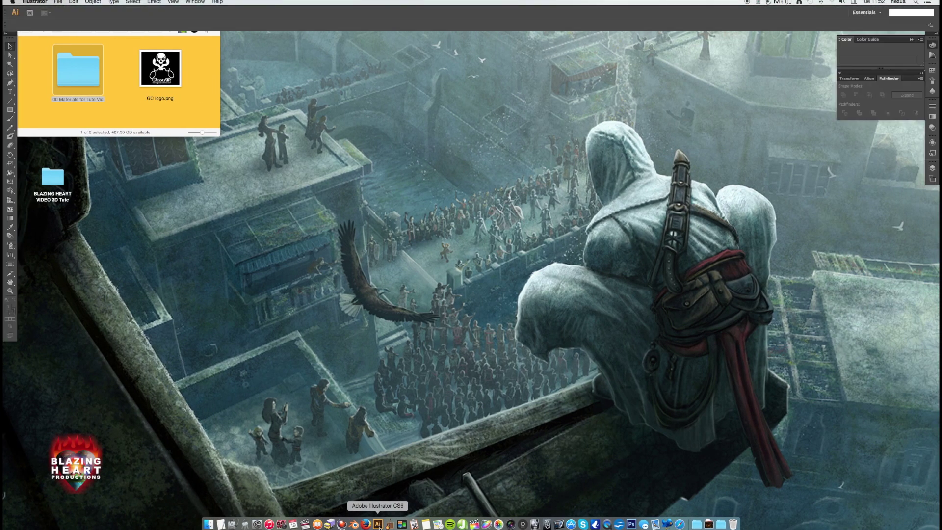
# Create a new Letter-size print document named "GC Logo"
pyautogui.click(58, 2)
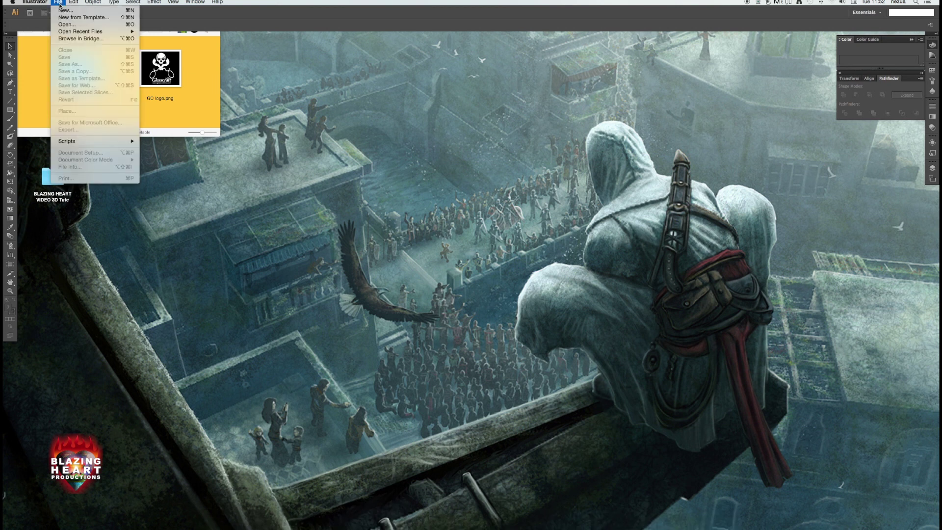
pyautogui.click(74, 10)
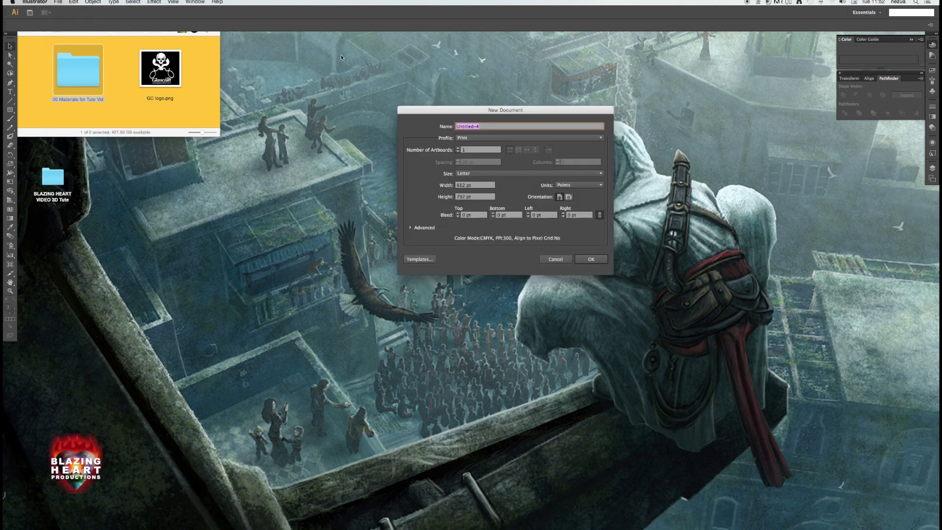
pyautogui.write('GC L')
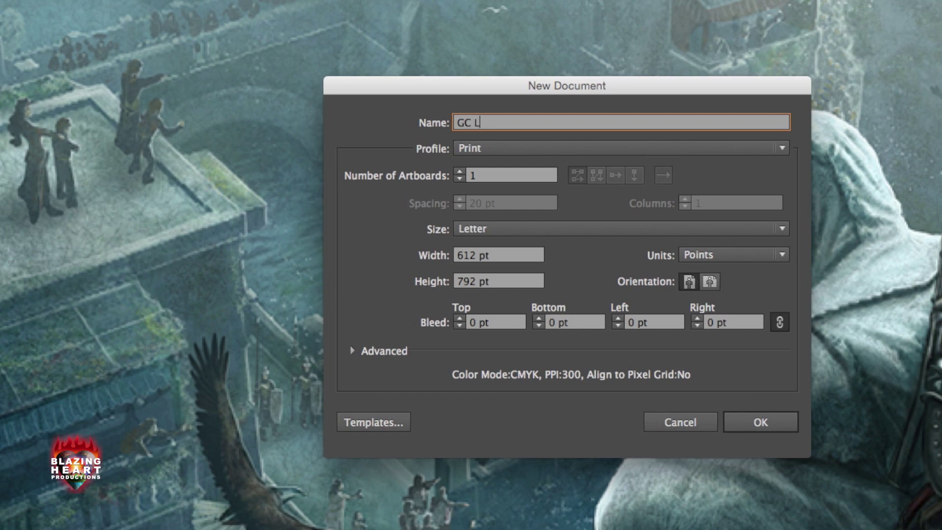
pyautogui.write('ogo')
pyautogui.click(768, 429)
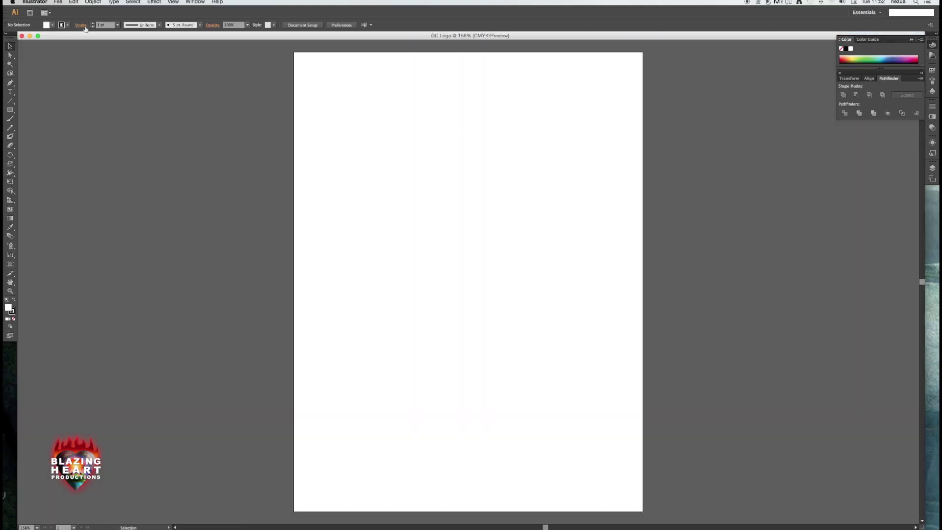
# Place GC logo.png from the BLAZING HEART VIDEO 3D Tute folder as a linked image in the document
pyautogui.click(58, 3)
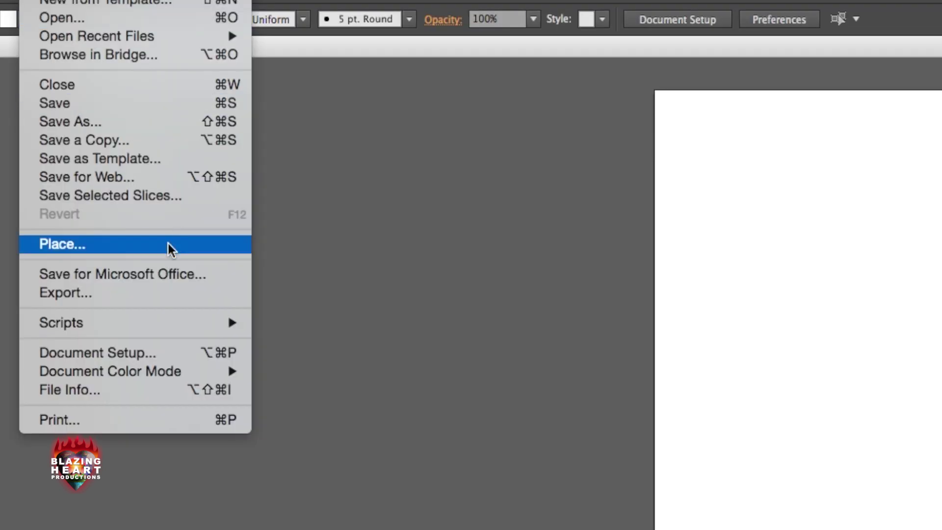
pyautogui.click(170, 243)
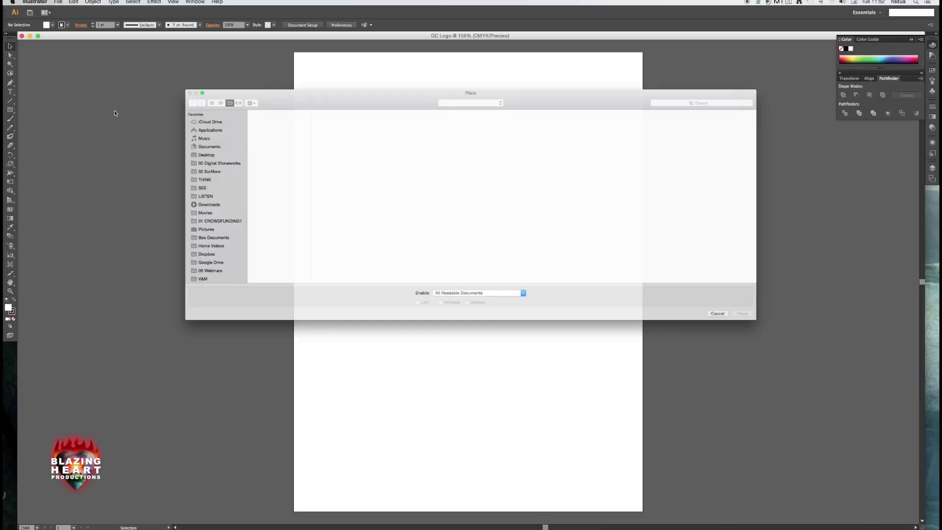
pyautogui.click(323, 105)
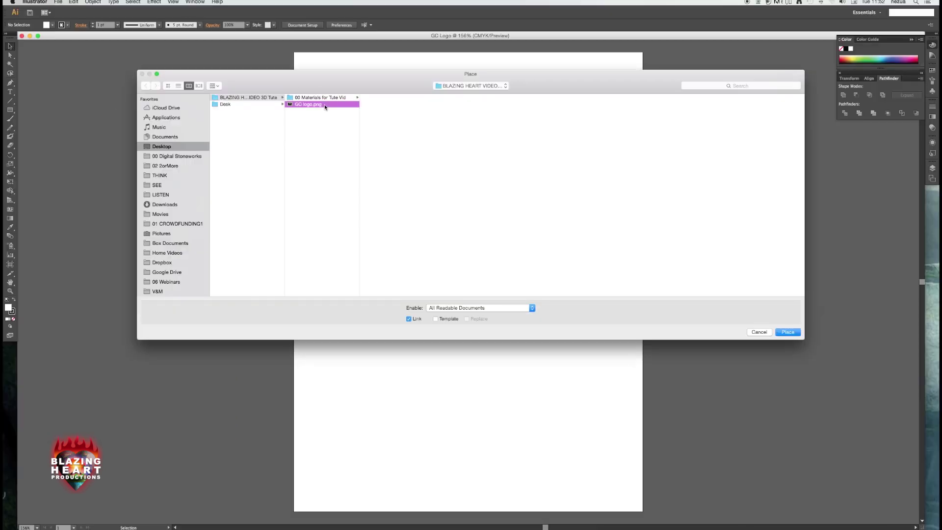
pyautogui.moveTo(805, 286); pyautogui.dragTo(867, 288)
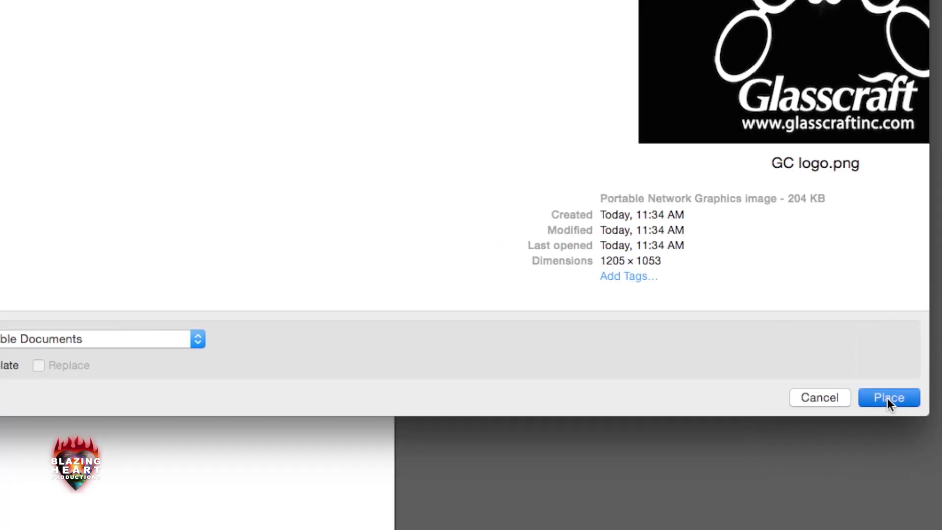
pyautogui.click(887, 399)
# Scale the placed logo proportionally to about 585 pt wide so it fits the artboard, and move it into the upper part
pyautogui.press('super+1')
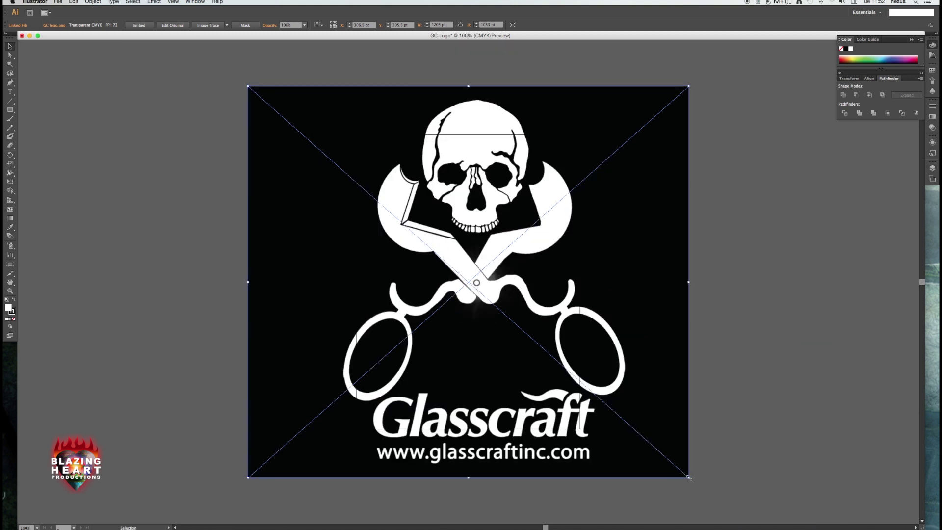
pyautogui.moveTo(688, 477); pyautogui.dragTo(575, 377)
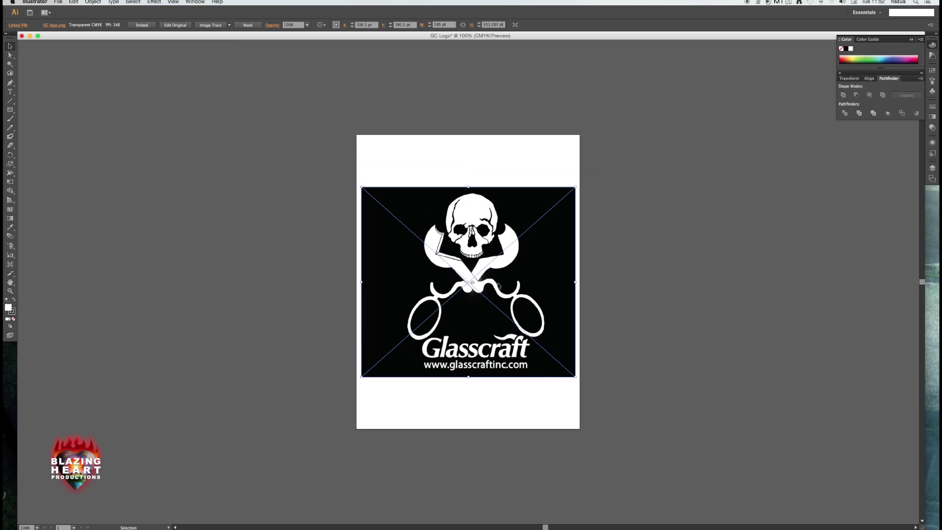
pyautogui.moveTo(499, 286); pyautogui.dragTo(496, 240)
pyautogui.press('super+equal')
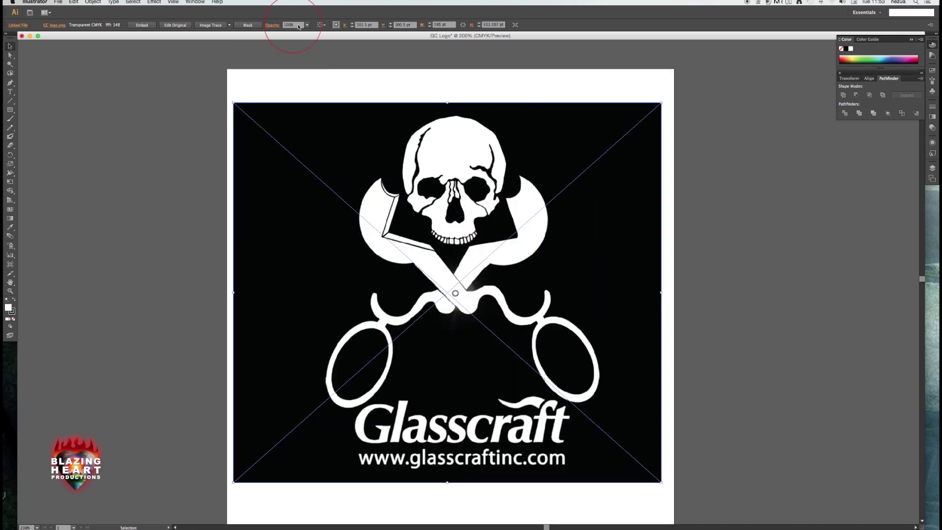
# Set the placed logo's opacity to 20% and lock the image
pyautogui.click(290, 25)
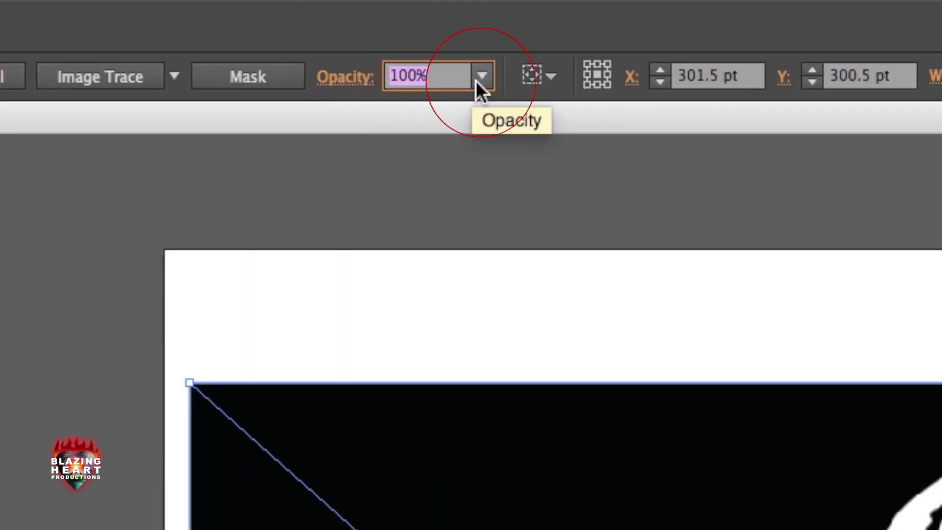
pyautogui.click(481, 76)
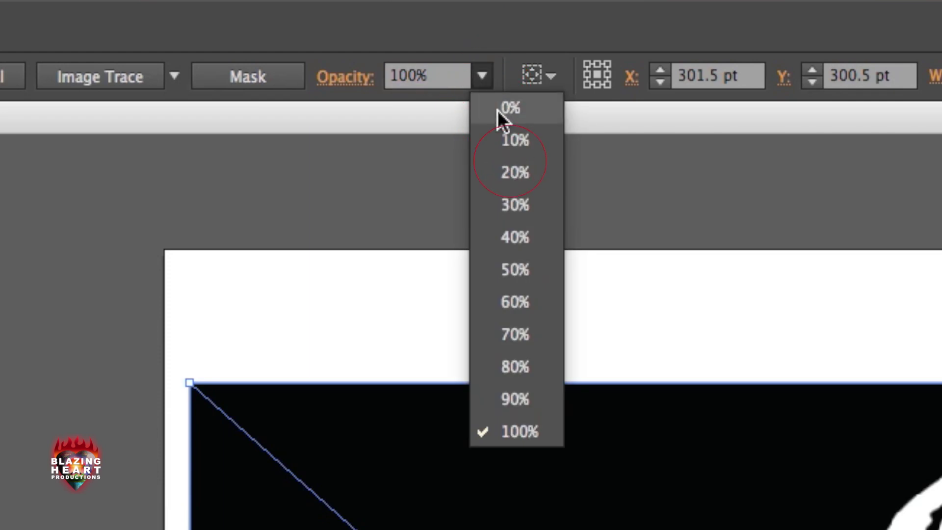
pyautogui.click(512, 172)
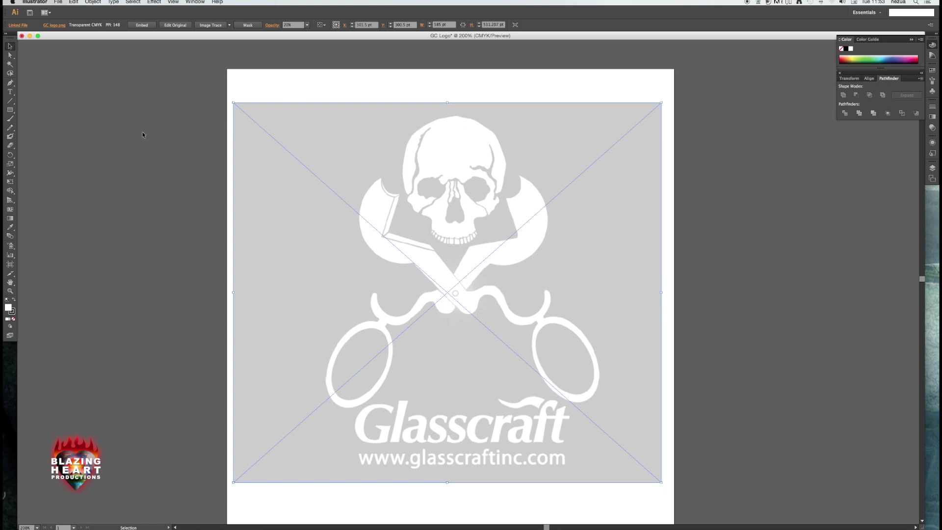
pyautogui.click(94, 2)
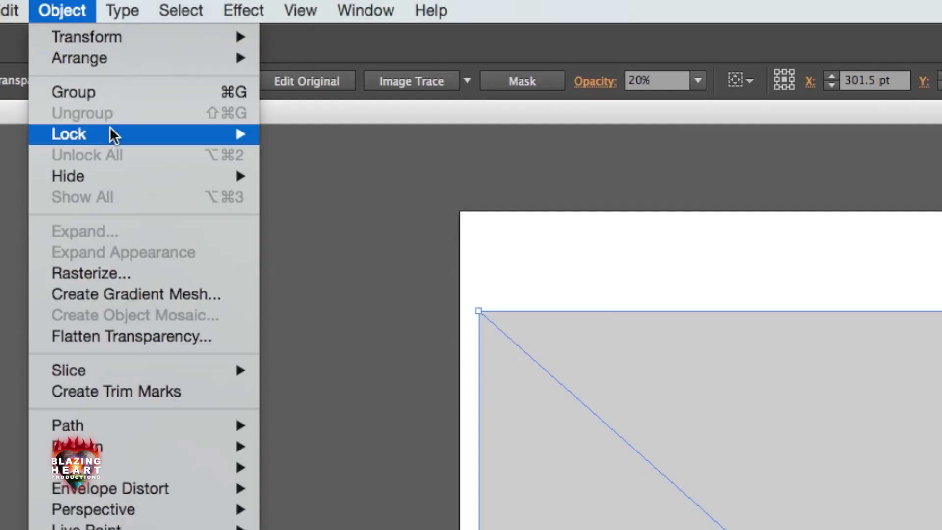
pyautogui.moveTo(111, 45)
pyautogui.click(327, 134)
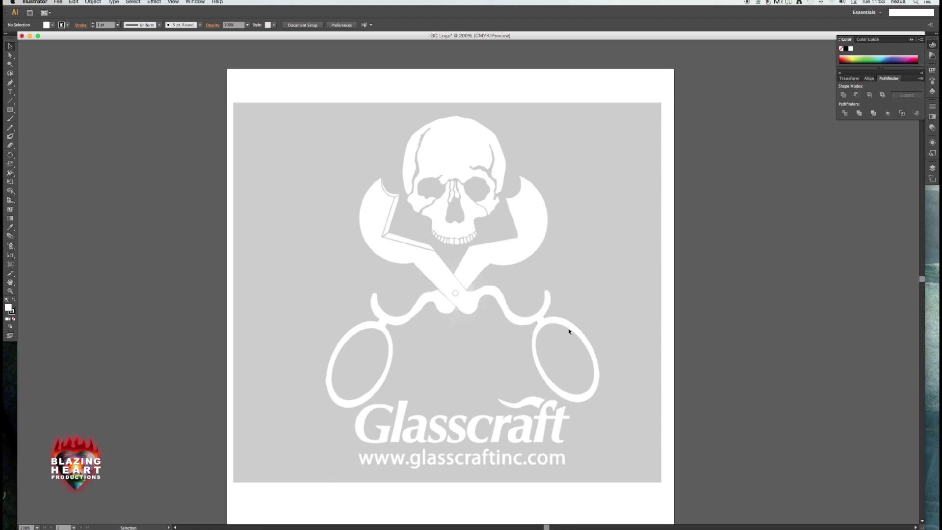
# Start a Pen path on the G of "Glasscraft", drawing the short straight edge of its upper terminal without fill or stroke
pyautogui.moveTo(536, 331); pyautogui.dragTo(388, 378)
pyautogui.press('p')
pyautogui.moveTo(445, 398); pyautogui.dragTo(448, 244)
pyautogui.press('super+equal')
pyautogui.press('super+equal')
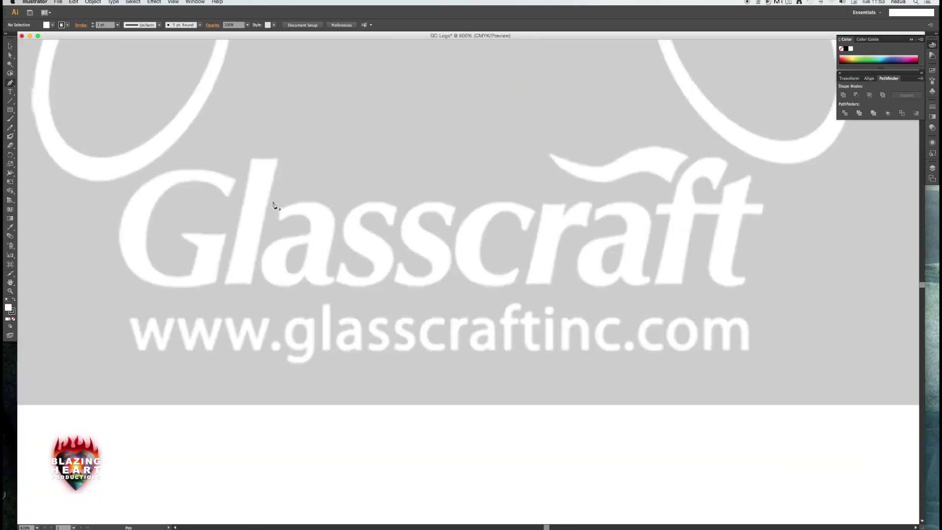
pyautogui.moveTo(284, 199); pyautogui.dragTo(339, 229)
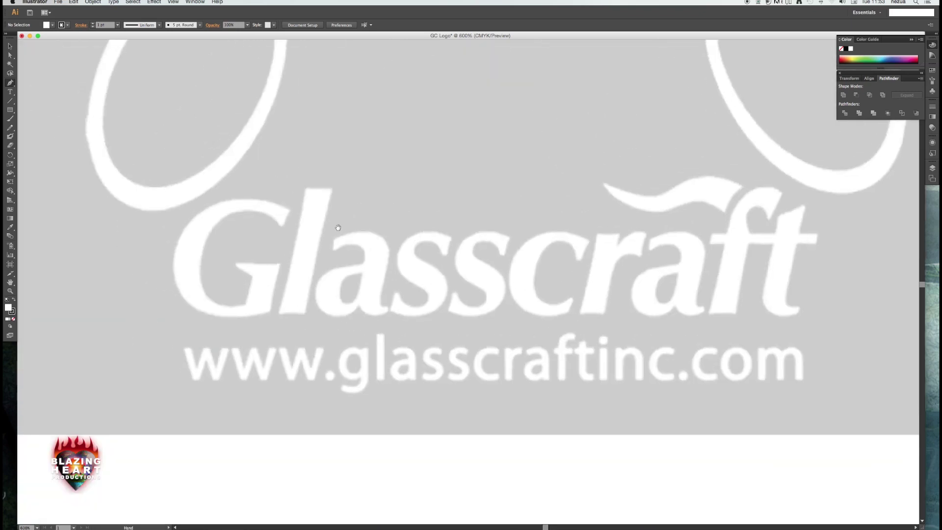
pyautogui.click(289, 210)
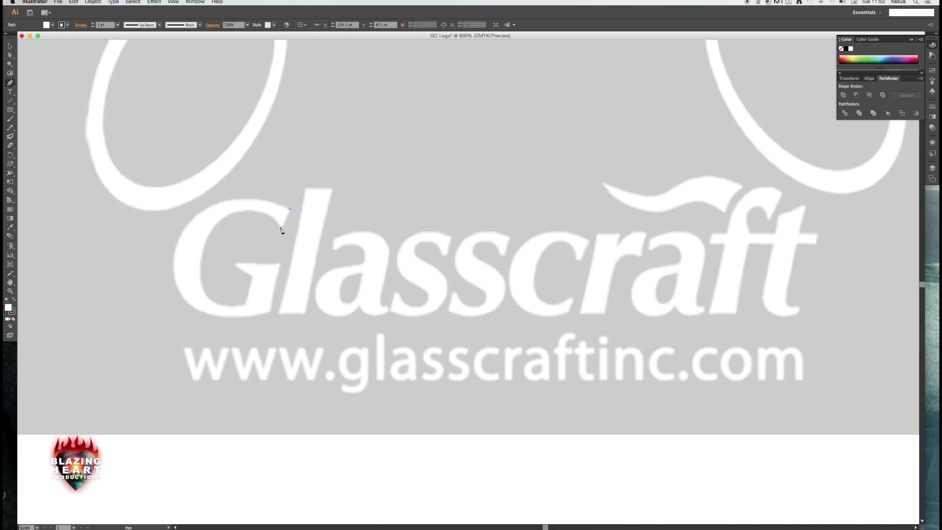
pyautogui.click(281, 228)
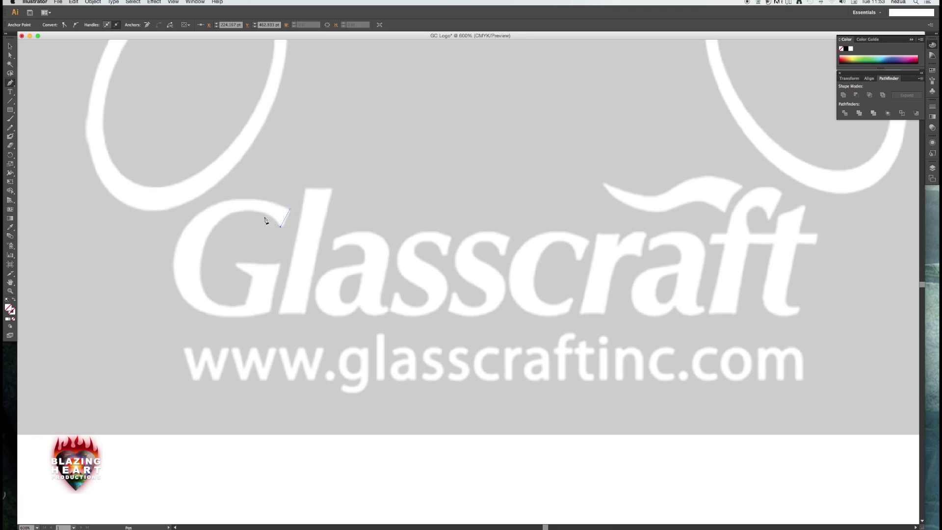
# Trace the G's inner curve from the upper terminal around to the foot of its stem, undoing misplaced points
pyautogui.moveTo(242, 212); pyautogui.dragTo(241, 212)
pyautogui.press('super+z')
pyautogui.press('super+z')
pyautogui.moveTo(203, 253); pyautogui.dragTo(191, 294)
pyautogui.press('space')
pyautogui.press('alt')
pyautogui.press('super')
pyautogui.press('super+z')
pyautogui.press('super+z')
pyautogui.press('super+z')
pyautogui.moveTo(228, 307); pyautogui.dragTo(240, 307)
pyautogui.click(244, 305)
# Trace the G's crossbar, right edge and outer curve, and close the path at the starting point
pyautogui.click(236, 263)
pyautogui.moveTo(279, 264)
pyautogui.mouseDown()
pyautogui.moveTo(287, 260)
pyautogui.moveTo(279, 268)
pyautogui.mouseUp()
pyautogui.moveTo(271, 312); pyautogui.dragTo(272, 317)
pyautogui.click(266, 313)
pyautogui.moveTo(207, 314); pyautogui.dragTo(177, 302)
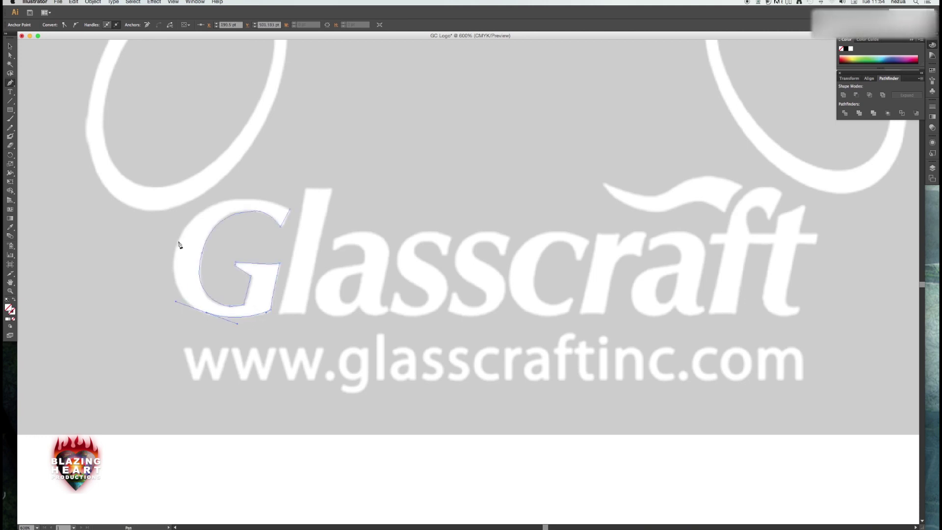
pyautogui.moveTo(179, 241); pyautogui.dragTo(243, 198)
pyautogui.click(290, 210)
# Adjust the anchor points and curves along the G's top, upper terminal and inner curve to match the template
pyautogui.moveTo(284, 335); pyautogui.dragTo(541, 353)
pyautogui.press('super+equal')
pyautogui.press('super+equal')
pyautogui.press('super+equal')
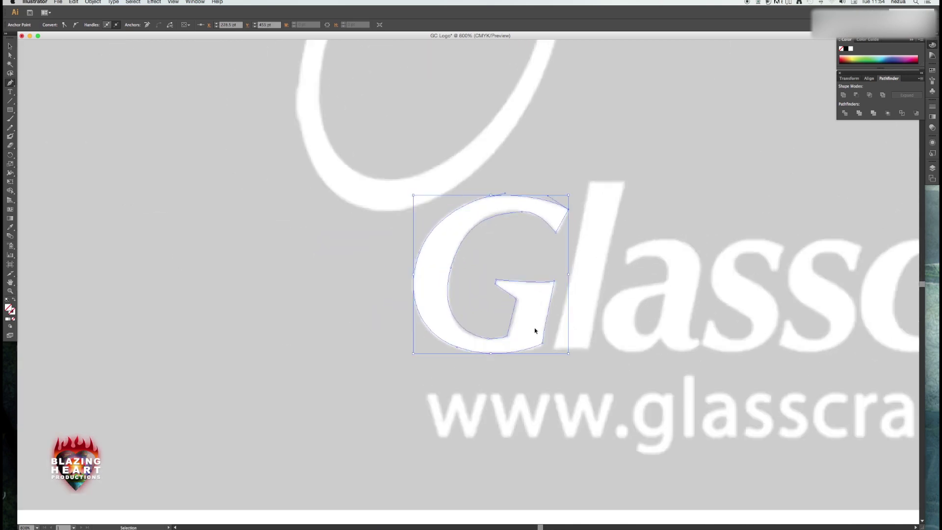
pyautogui.hscroll(2, 707, 310)
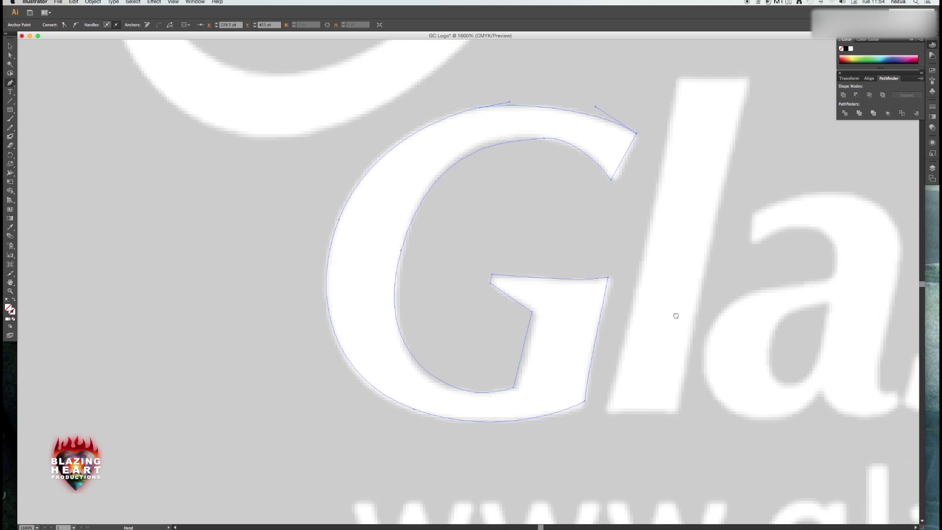
pyautogui.press('a')
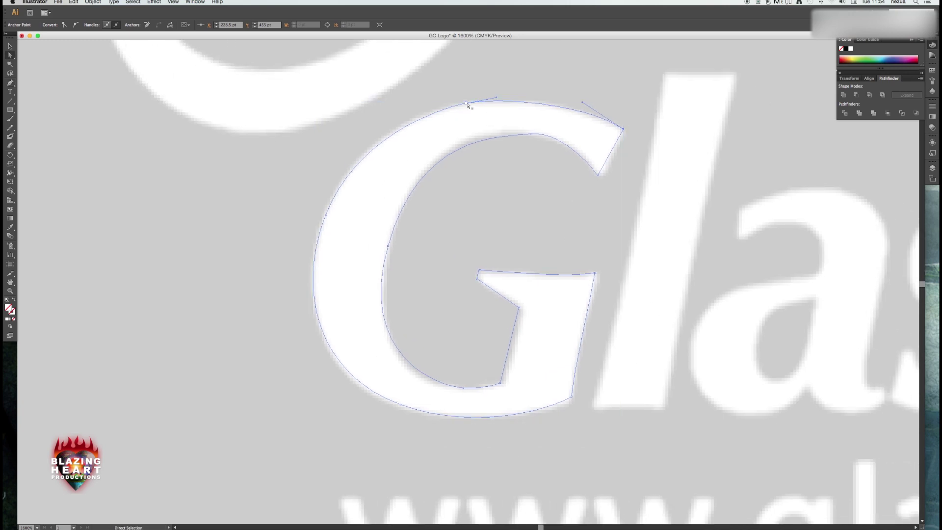
pyautogui.moveTo(467, 103); pyautogui.dragTo(465, 102)
pyautogui.moveTo(623, 128); pyautogui.dragTo(627, 132)
pyautogui.moveTo(598, 175); pyautogui.dragTo(600, 178)
pyautogui.moveTo(470, 144); pyautogui.dragTo(470, 139)
pyautogui.moveTo(554, 139); pyautogui.dragTo(553, 140)
# Adjust the anchor points and handles on the G's crossbar, right edge and bottom curve to match the template
pyautogui.moveTo(478, 270); pyautogui.dragTo(479, 274)
pyautogui.moveTo(595, 273); pyautogui.dragTo(599, 273)
pyautogui.moveTo(574, 275); pyautogui.dragTo(577, 277)
pyautogui.moveTo(571, 397); pyautogui.dragTo(571, 374)
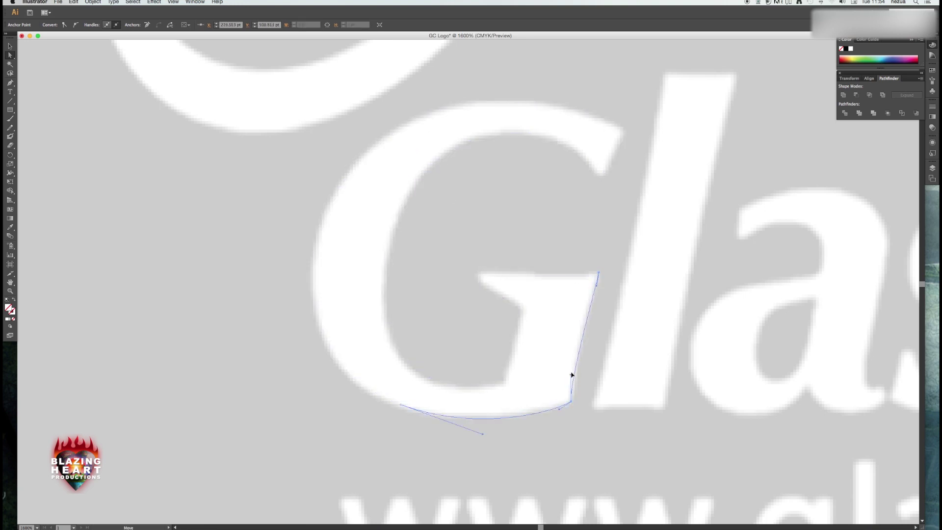
pyautogui.moveTo(398, 405); pyautogui.dragTo(432, 414)
pyautogui.moveTo(400, 405); pyautogui.dragTo(397, 405)
pyautogui.moveTo(482, 436); pyautogui.dragTo(473, 433)
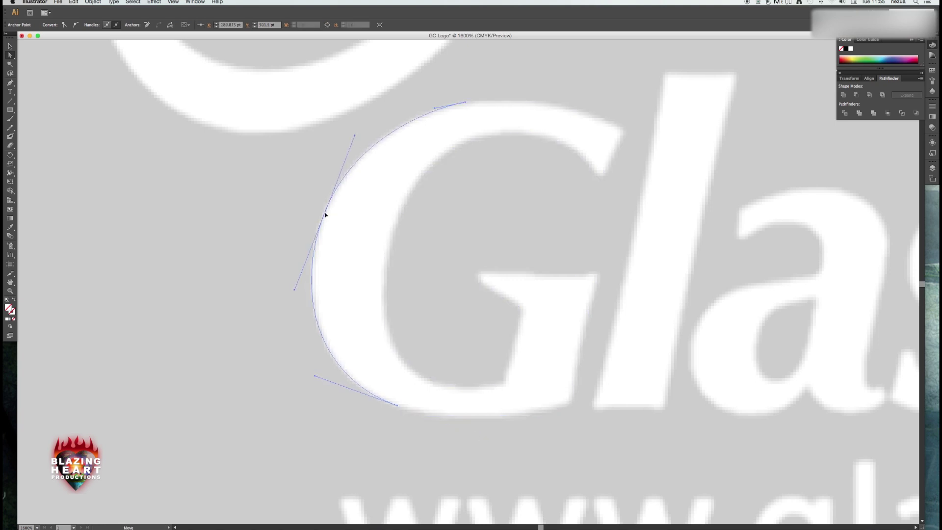
# Review the traced G in the context of the whole logo
pyautogui.press('v')
pyautogui.press('super+minus')
pyautogui.press('super+minus')
pyautogui.press('super+minus')
pyautogui.press('super+minus')
pyautogui.press('super+minus')
pyautogui.press('super+minus')
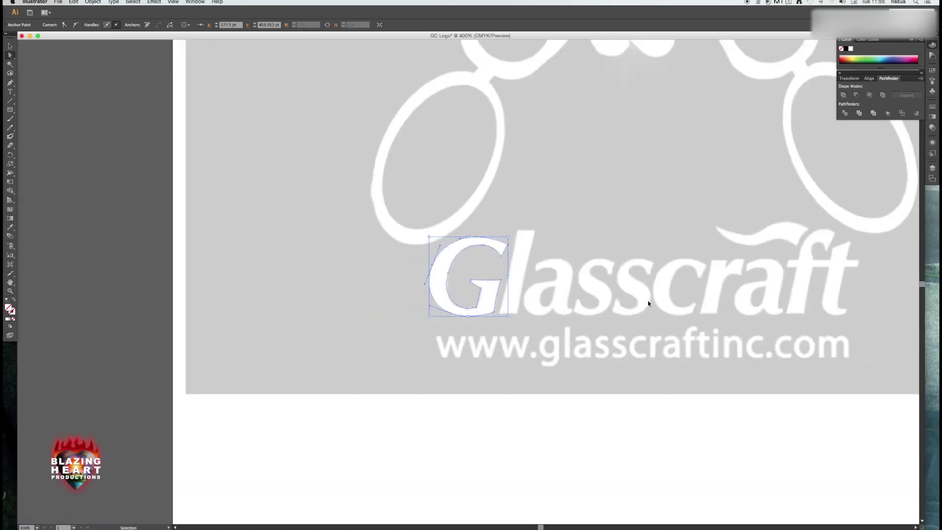
pyautogui.press('super+minus')
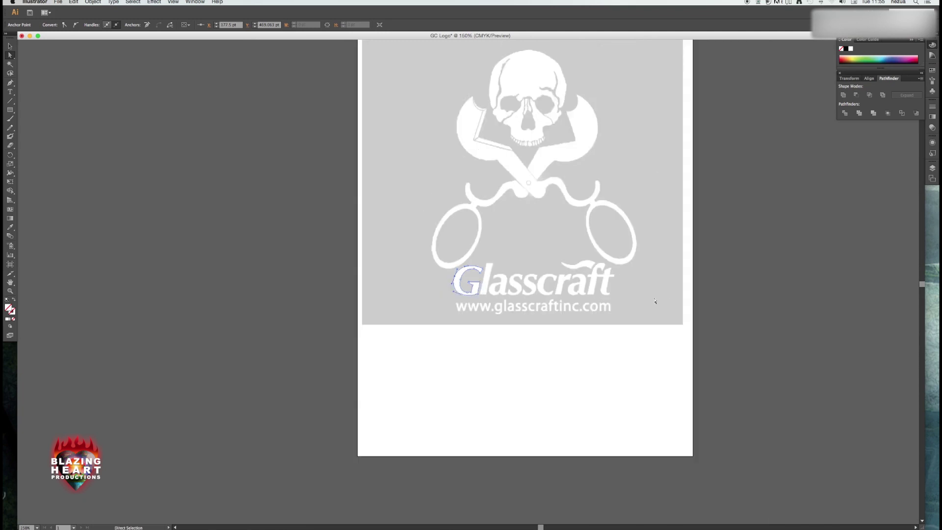
pyautogui.moveTo(650, 229); pyautogui.dragTo(583, 290)
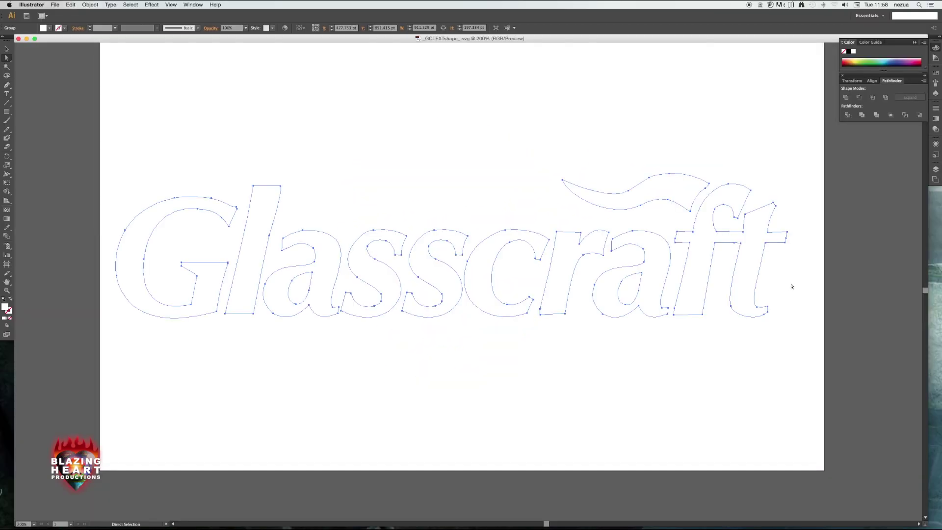
# Try a crimson fill on the Glasscraft lettering and set the fill back to white
pyautogui.moveTo(792, 287); pyautogui.dragTo(81, 265)
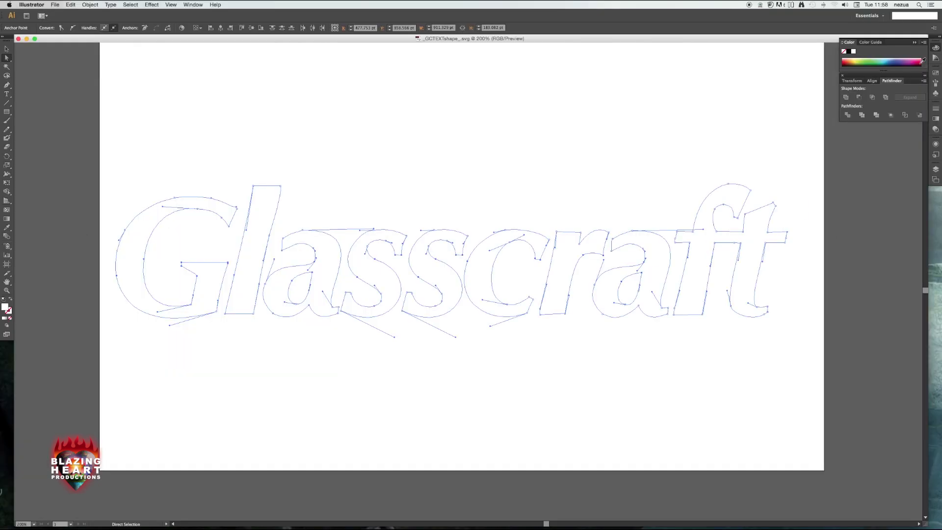
pyautogui.click(921, 61)
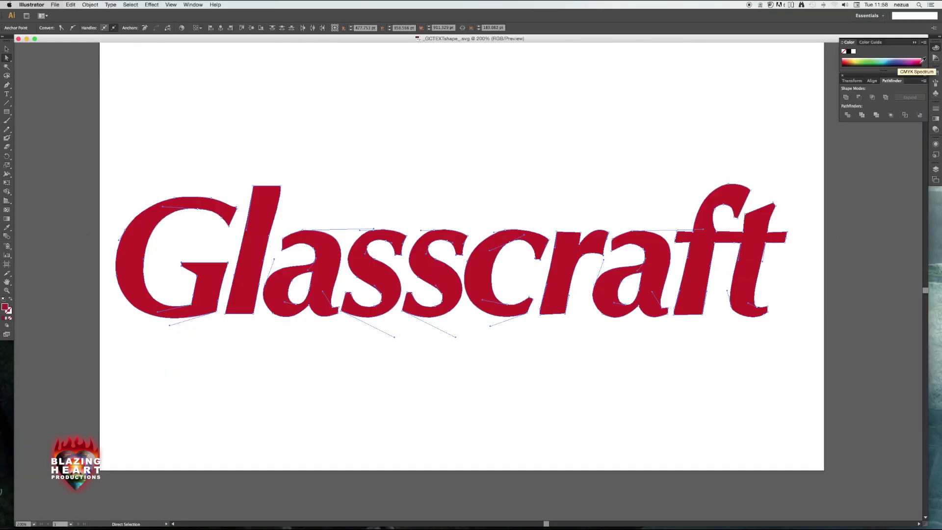
pyautogui.click(857, 58)
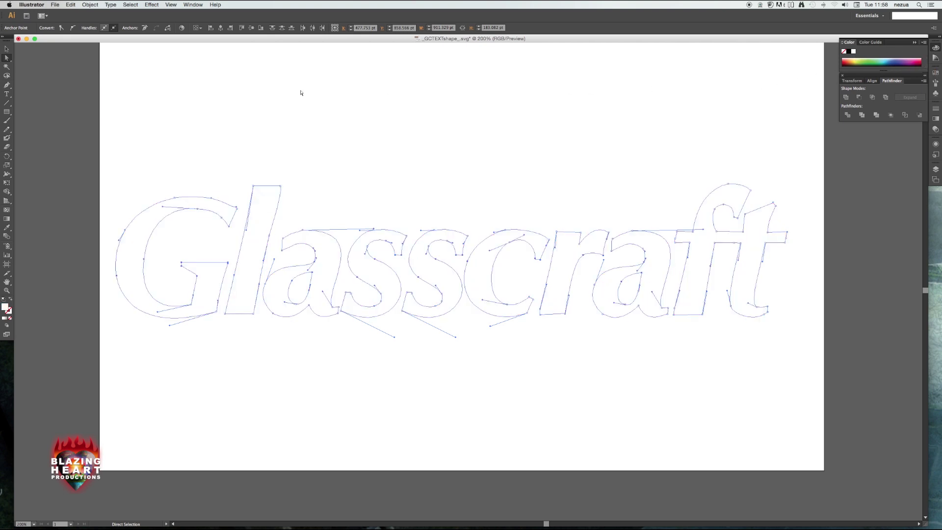
# Save the traced lettering as _GCTEXTshape_.svg in SVG format in the 00 Materials for Tute Vid folder
pyautogui.click(55, 4)
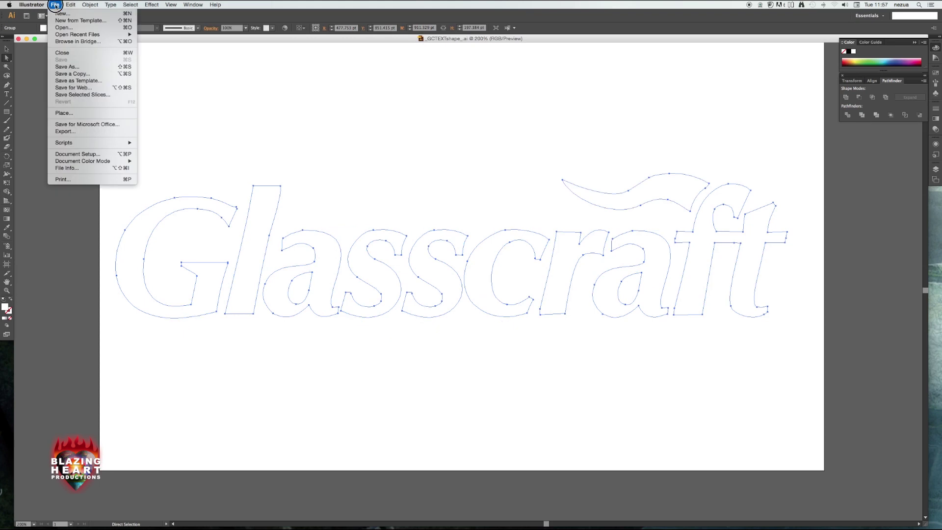
pyautogui.click(104, 68)
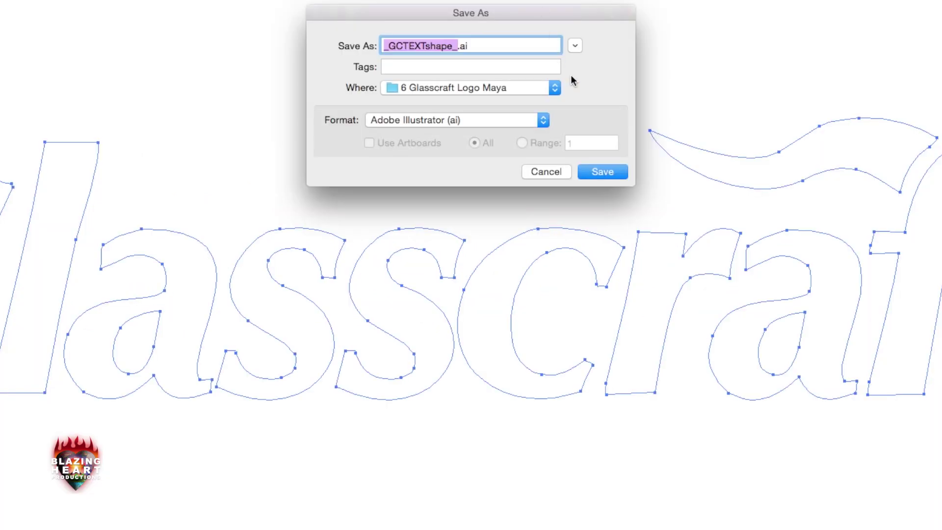
pyautogui.click(553, 87)
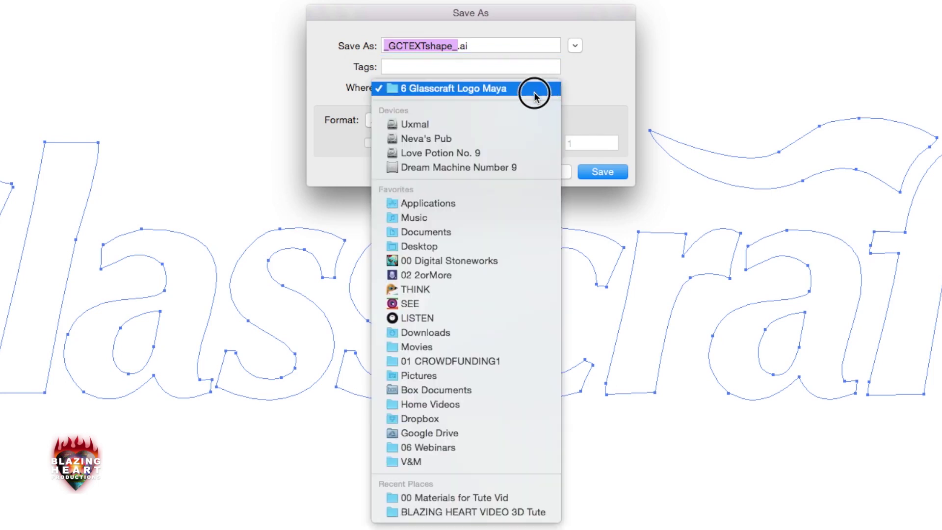
pyautogui.click(527, 498)
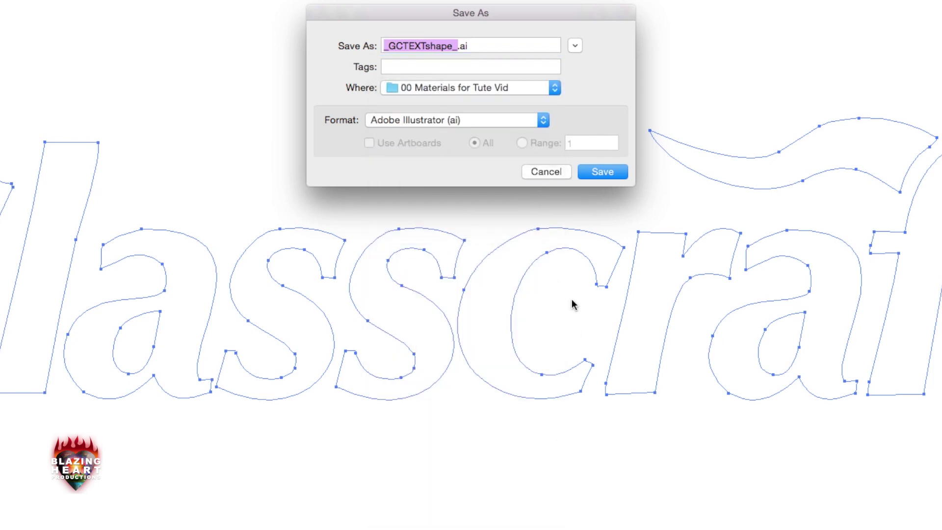
pyautogui.click(540, 121)
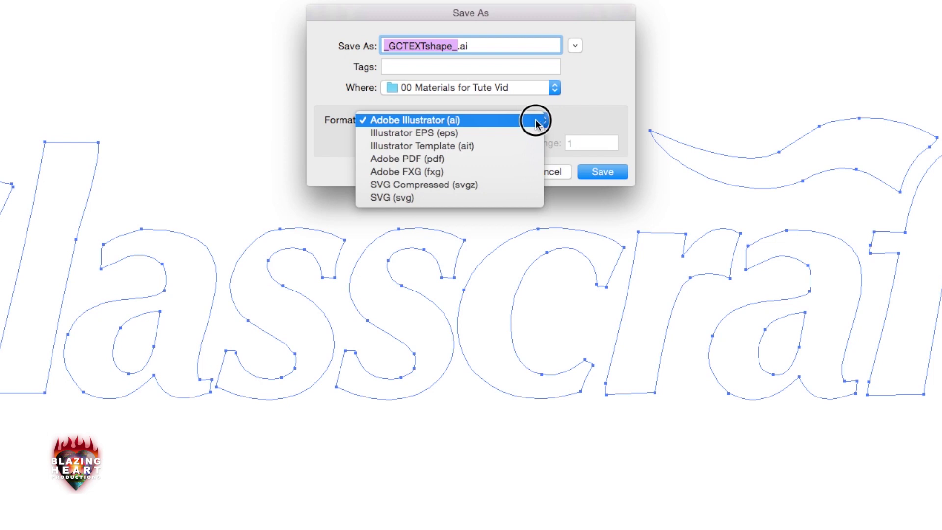
pyautogui.click(469, 201)
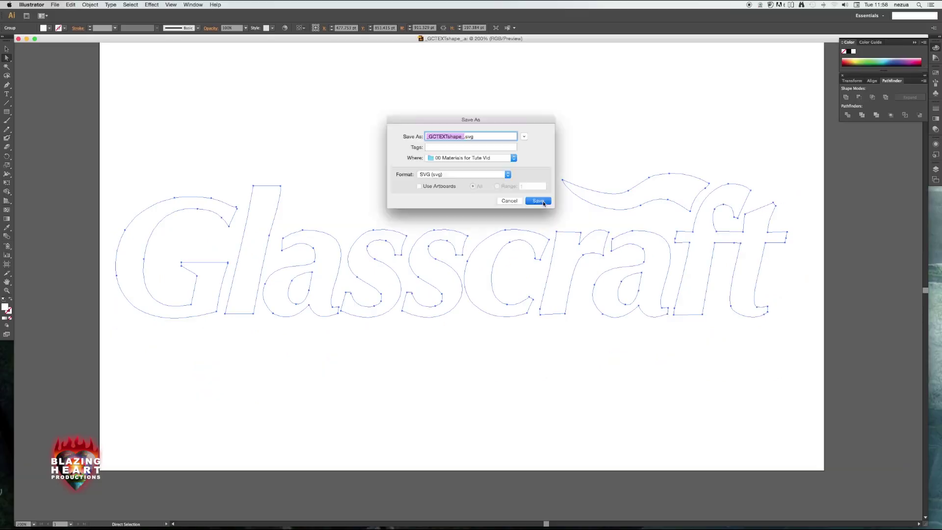
pyautogui.click(612, 171)
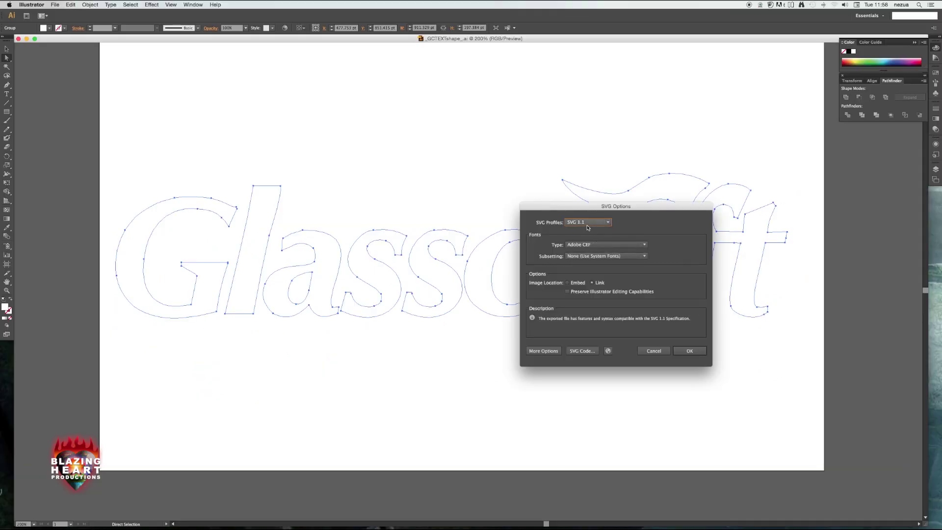
# Set the font type to SVG in the SVG options and complete the save
pyautogui.click(637, 244)
pyautogui.click(488, 201)
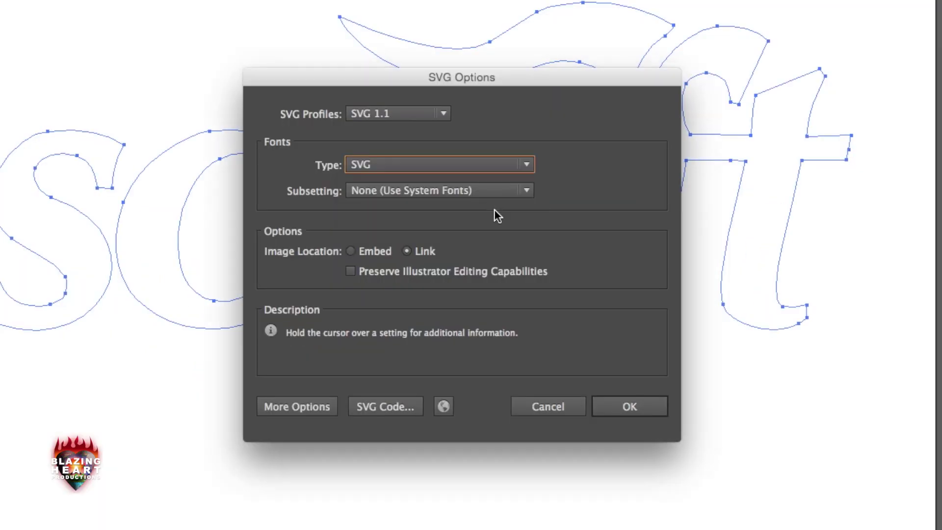
pyautogui.click(644, 407)
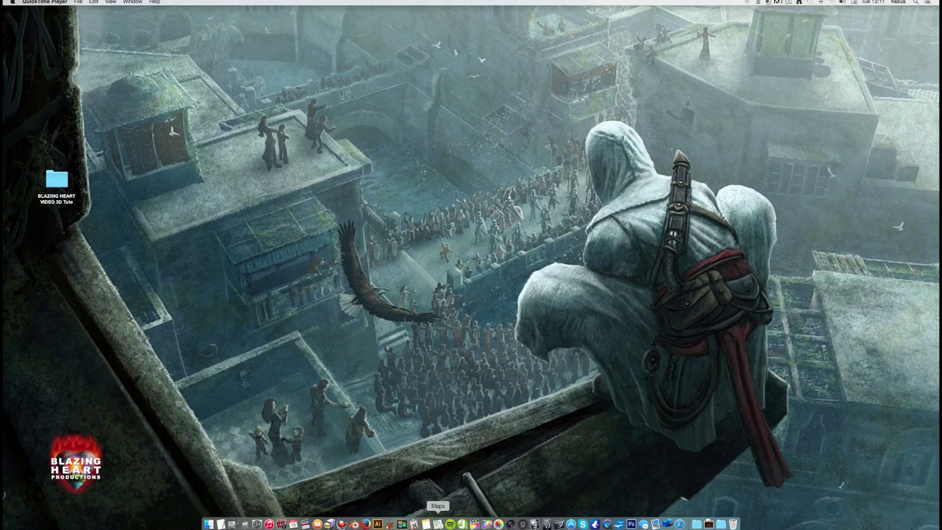
# Switch to Motion and enlarge its Project Browser window
pyautogui.click(486, 524)
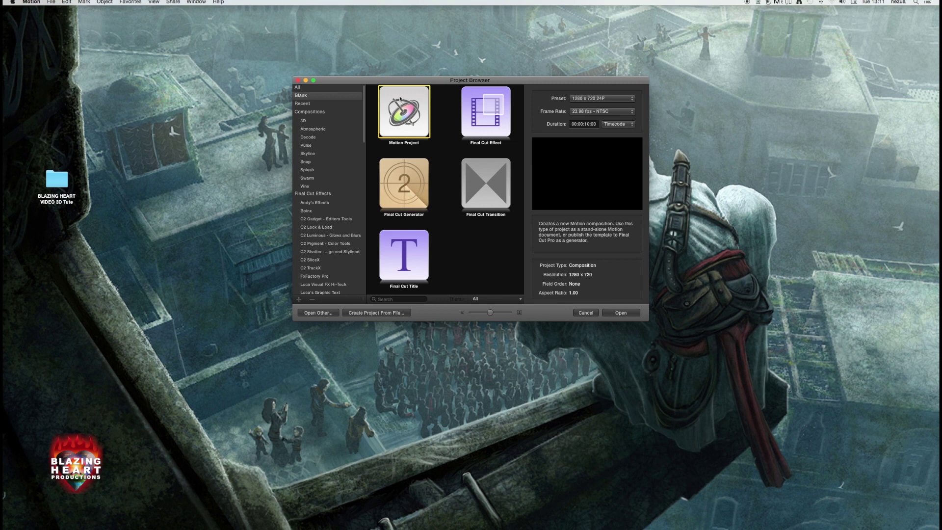
pyautogui.moveTo(409, 80); pyautogui.dragTo(200, 21)
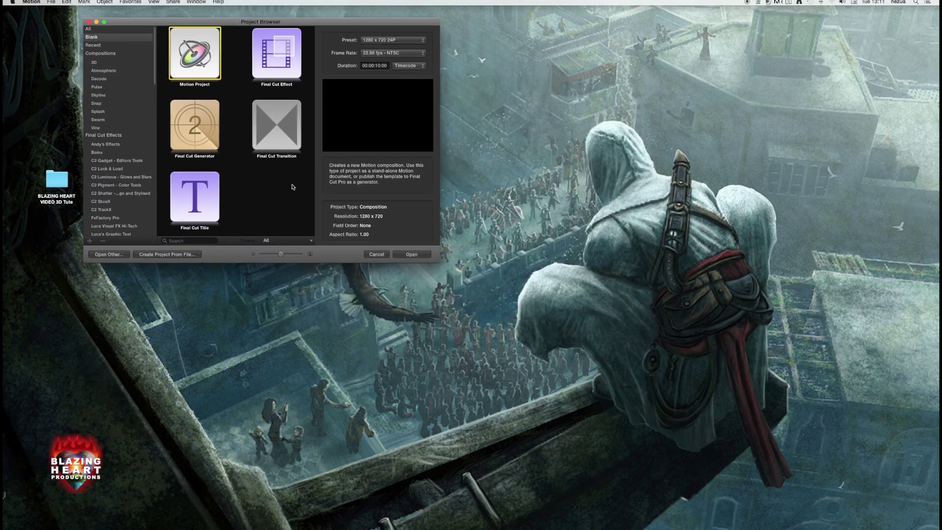
pyautogui.moveTo(438, 264); pyautogui.dragTo(815, 488)
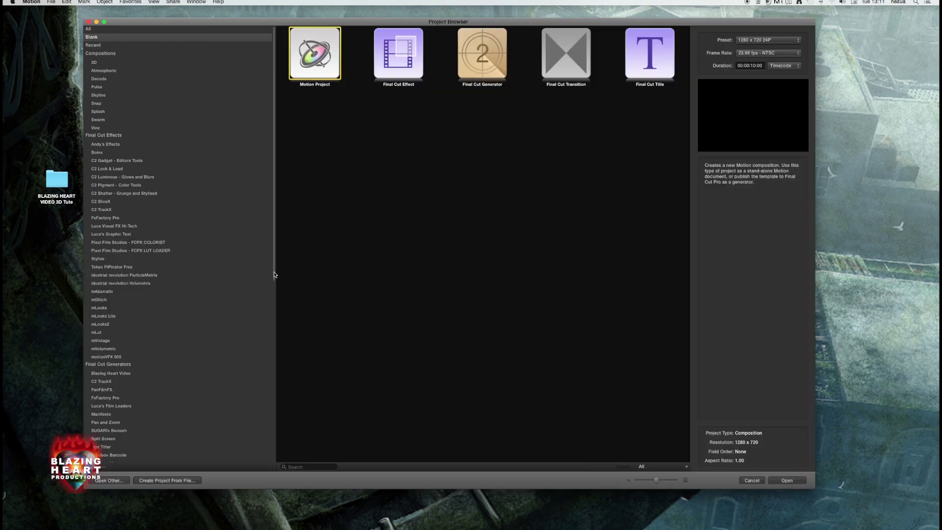
# Open the mObject template from the mObject category of the Final Cut Generators
pyautogui.moveTo(274, 275); pyautogui.dragTo(273, 402)
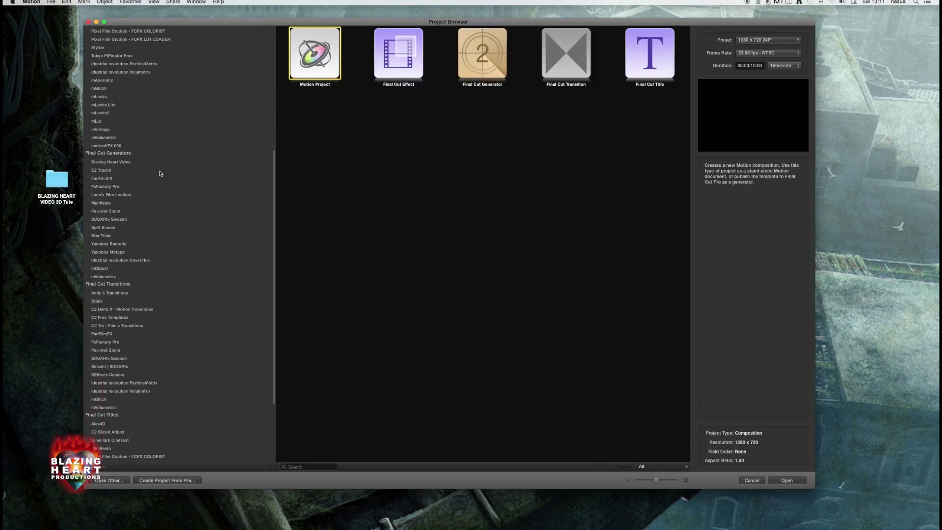
pyautogui.click(153, 155)
pyautogui.click(109, 269)
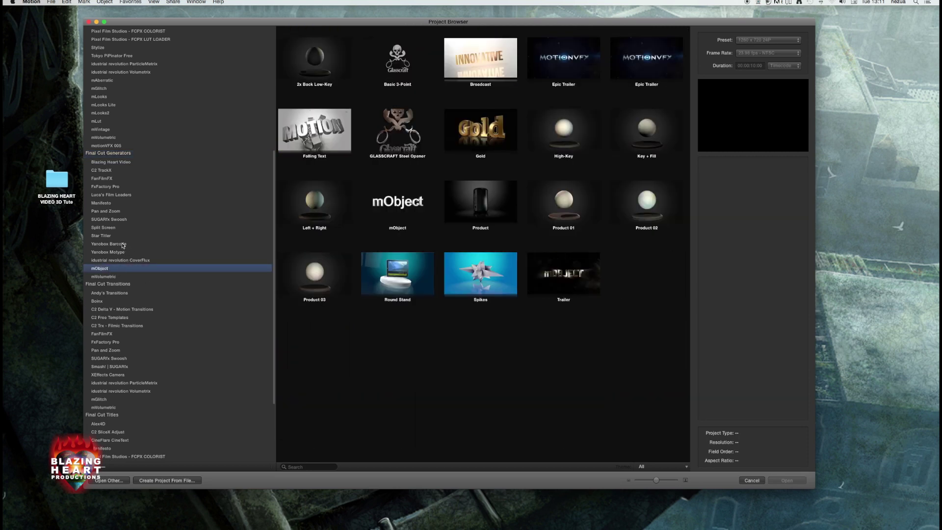
pyautogui.click(420, 127)
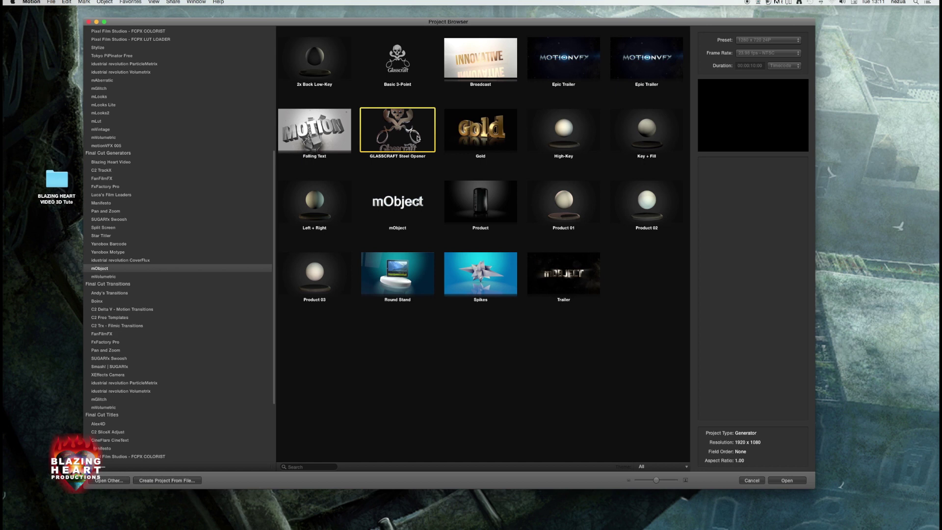
pyautogui.click(415, 213)
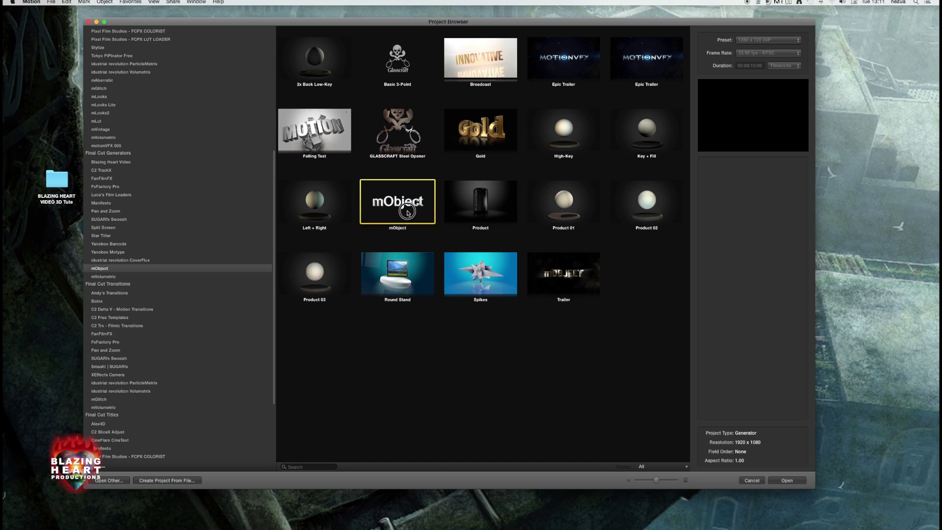
pyautogui.doubleClick(405, 212)
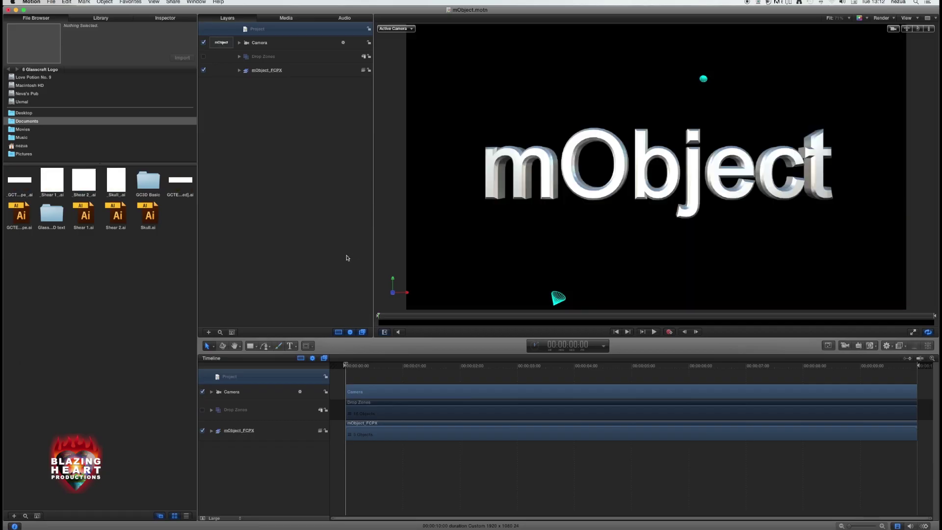
# Orbit the camera around the mObject text, then tilt the text with the 3D Transform tool and turn it to face front
pyautogui.moveTo(918, 29); pyautogui.dragTo(835, 100)
pyautogui.moveTo(919, 30); pyautogui.dragTo(938, 44)
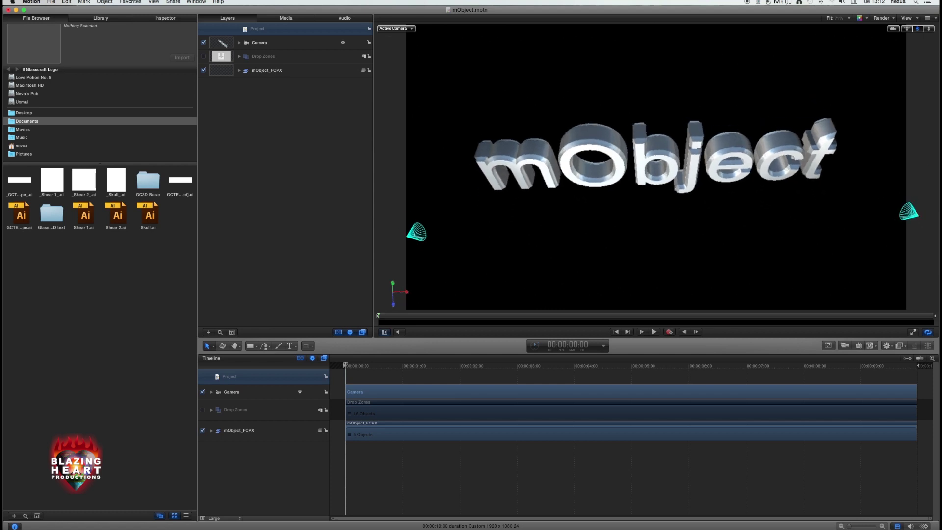
pyautogui.click(659, 162)
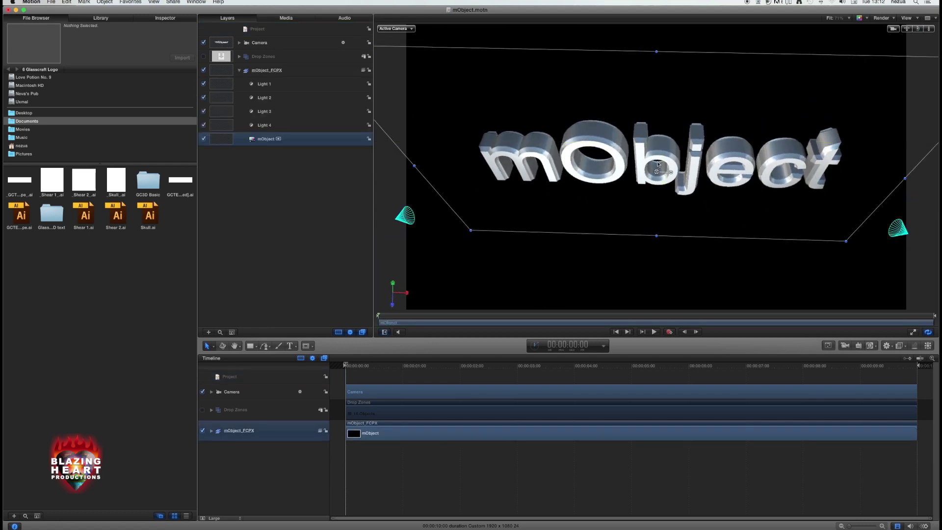
pyautogui.click(223, 346)
pyautogui.moveTo(658, 155); pyautogui.dragTo(659, 122)
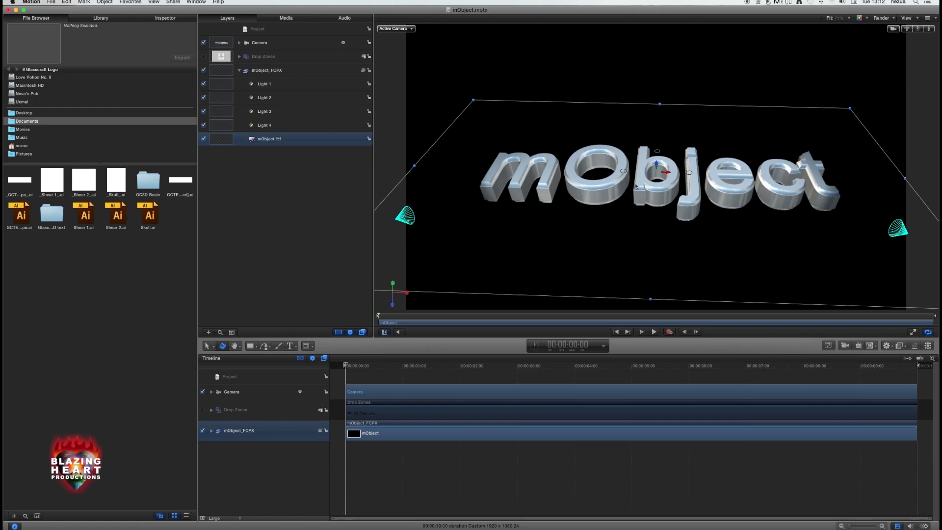
pyautogui.moveTo(635, 186); pyautogui.dragTo(631, 163)
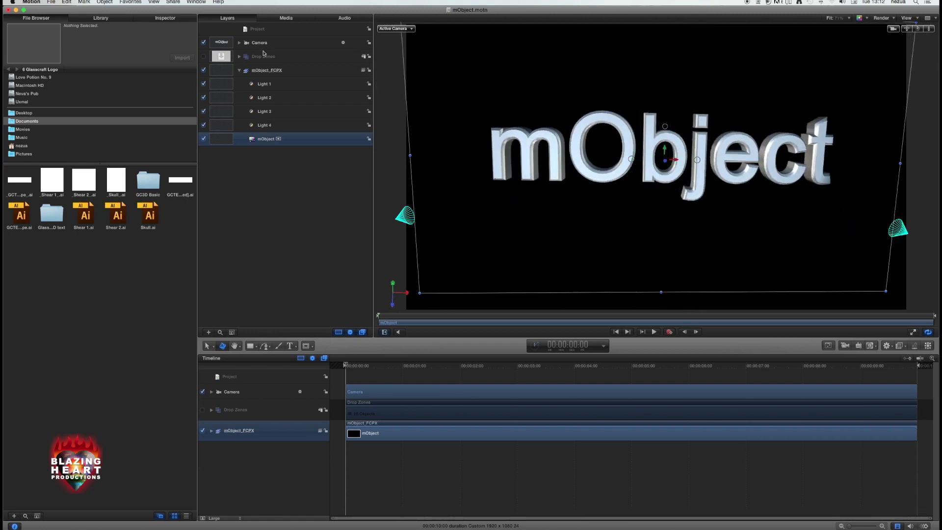
# Open the mObject generator's scene for editing and enlarge the scene editor window
pyautogui.click(181, 23)
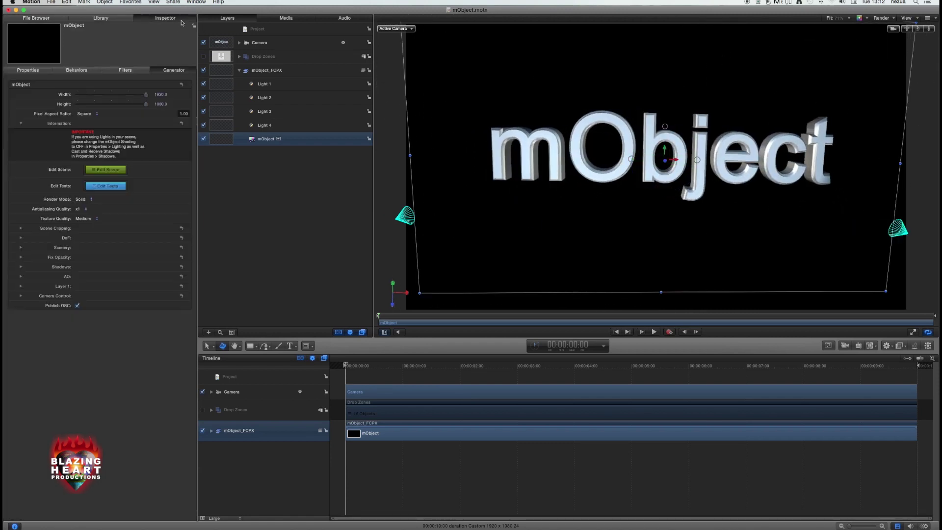
pyautogui.click(124, 169)
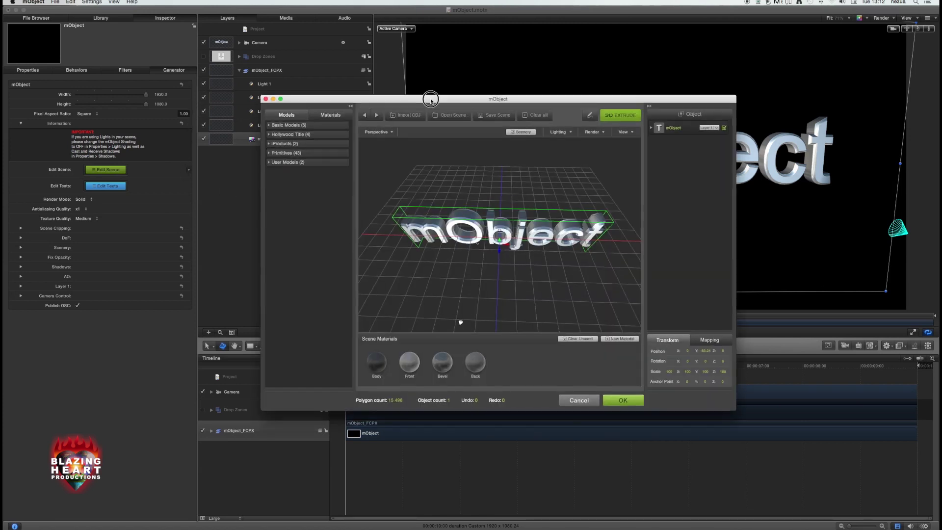
pyautogui.moveTo(431, 100); pyautogui.dragTo(239, 40)
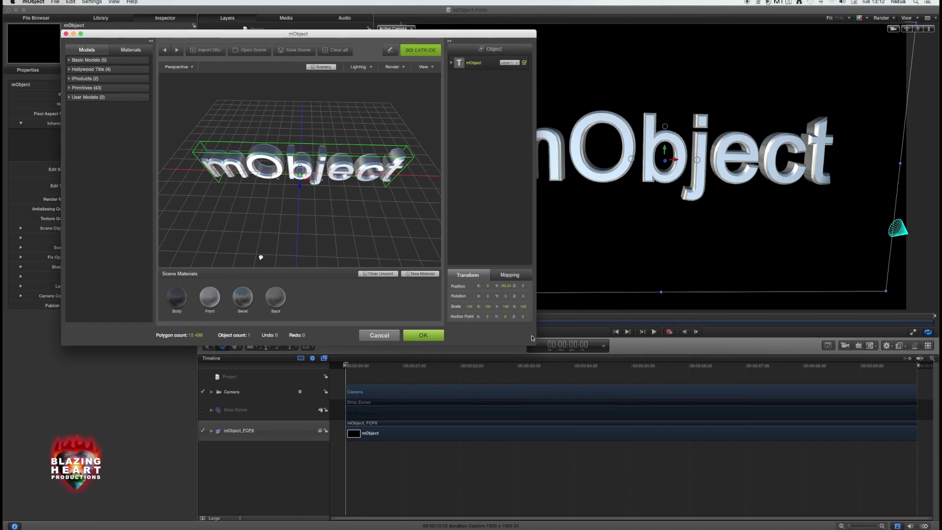
pyautogui.moveTo(535, 345); pyautogui.dragTo(877, 484)
pyautogui.moveTo(469, 235)
pyautogui.mouseDown()
pyautogui.moveTo(466, 227)
pyautogui.moveTo(471, 240)
pyautogui.mouseUp()
pyautogui.press('super+z')
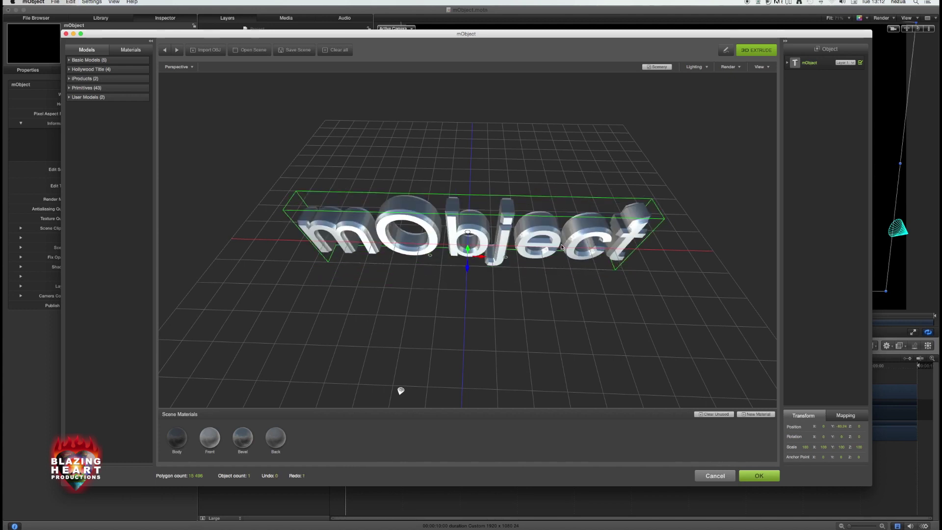
pyautogui.press('super+minus')
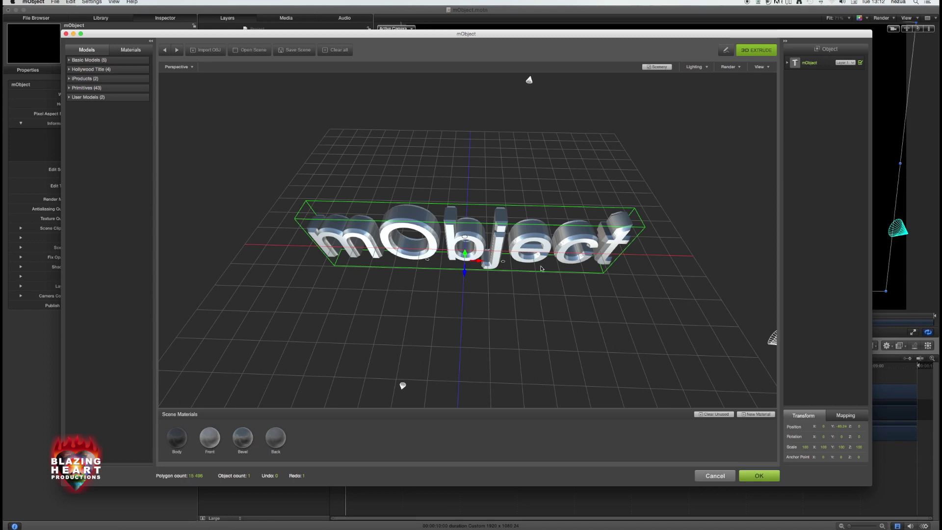
# Open the existing 3D text for editing in 3D Extrude and change its type from text to SVG
pyautogui.click(761, 54)
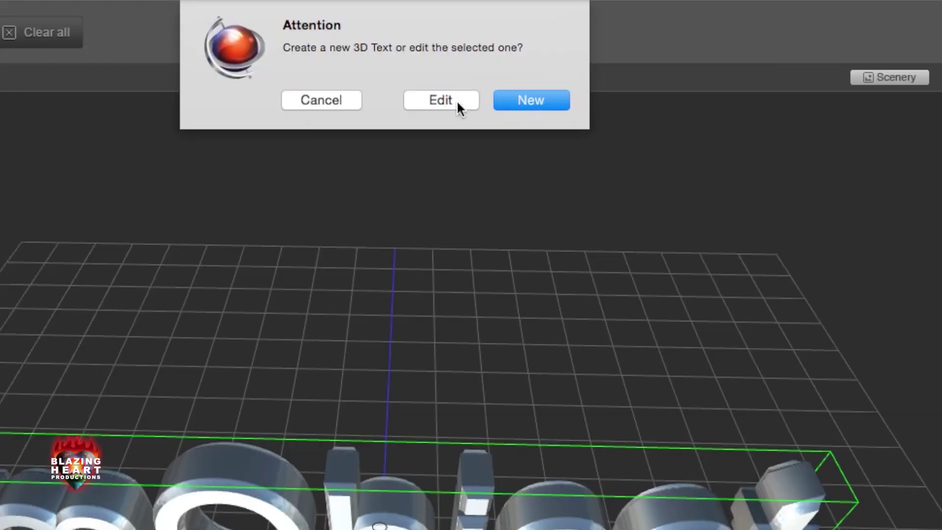
pyautogui.click(490, 78)
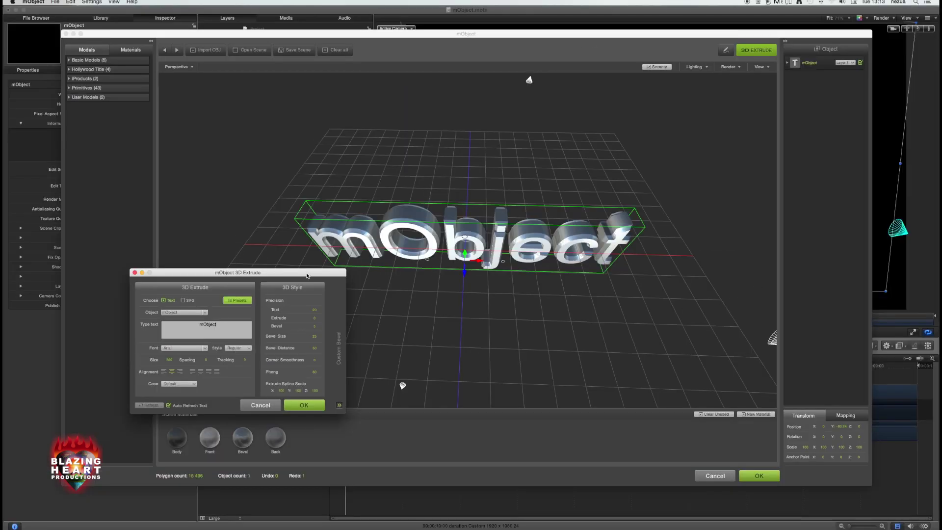
pyautogui.moveTo(308, 276); pyautogui.dragTo(418, 207)
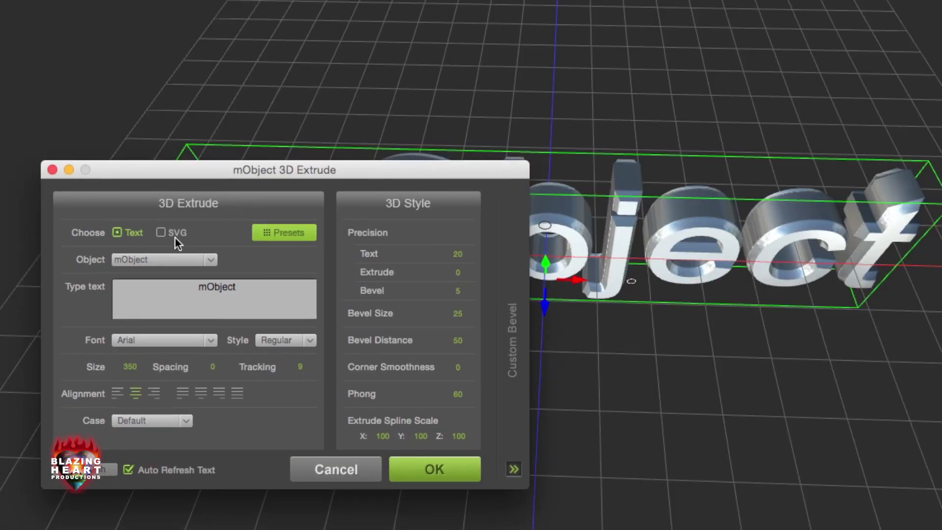
pyautogui.click(161, 234)
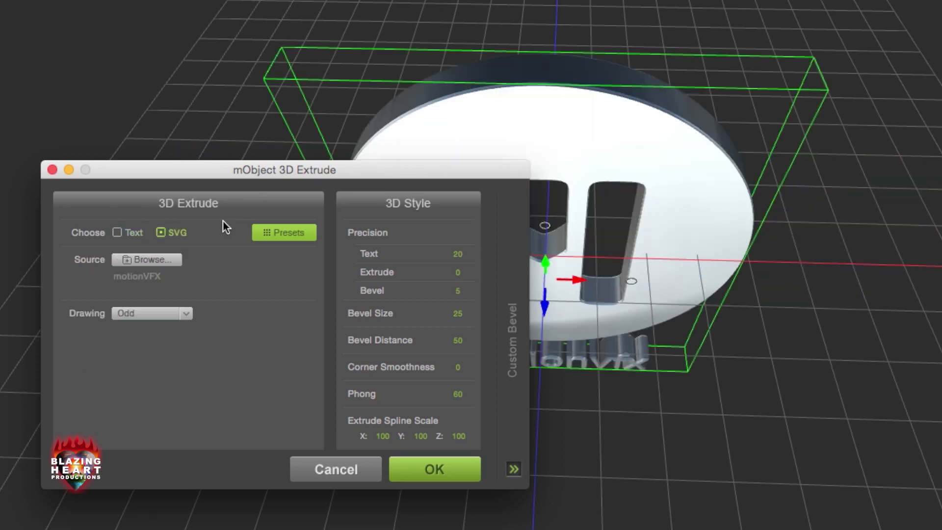
# Load GCTEXTshape.svg from the 03 SVG folder as the extrusion source and apply the 3D extrusion
pyautogui.moveTo(283, 174)
pyautogui.mouseDown()
pyautogui.moveTo(178, 166)
pyautogui.moveTo(296, 169)
pyautogui.mouseUp()
pyautogui.click(157, 264)
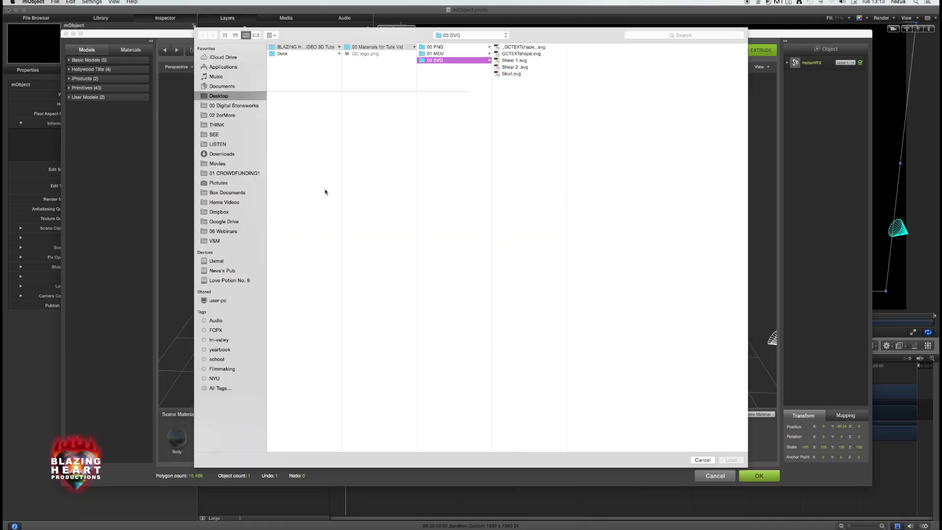
pyautogui.click(521, 54)
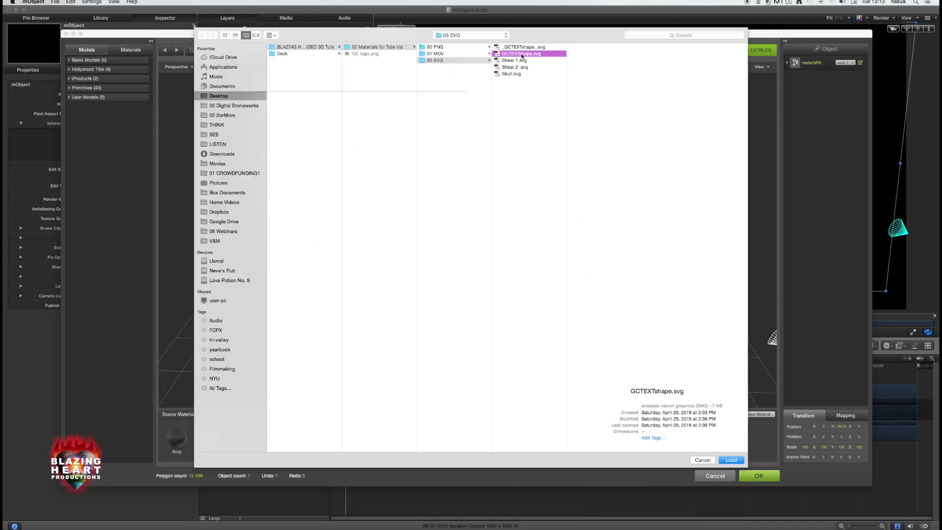
pyautogui.click(730, 461)
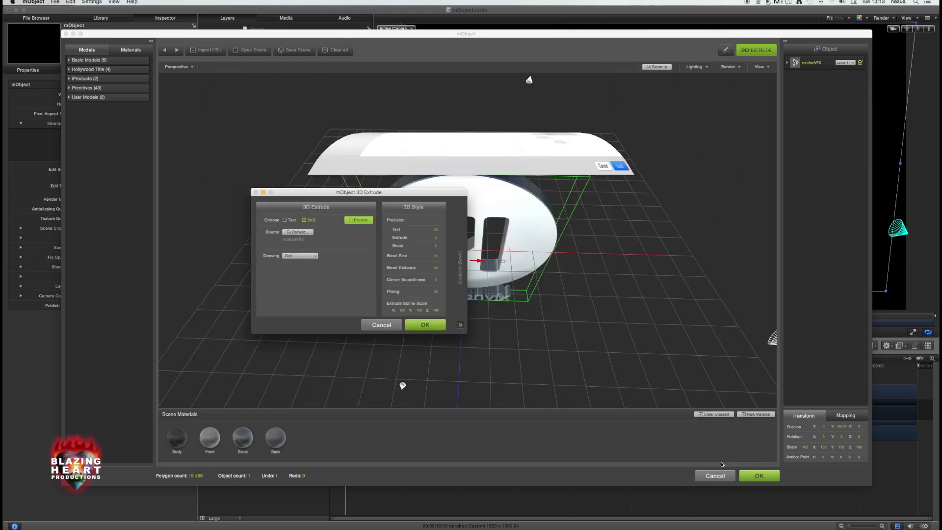
pyautogui.click(426, 347)
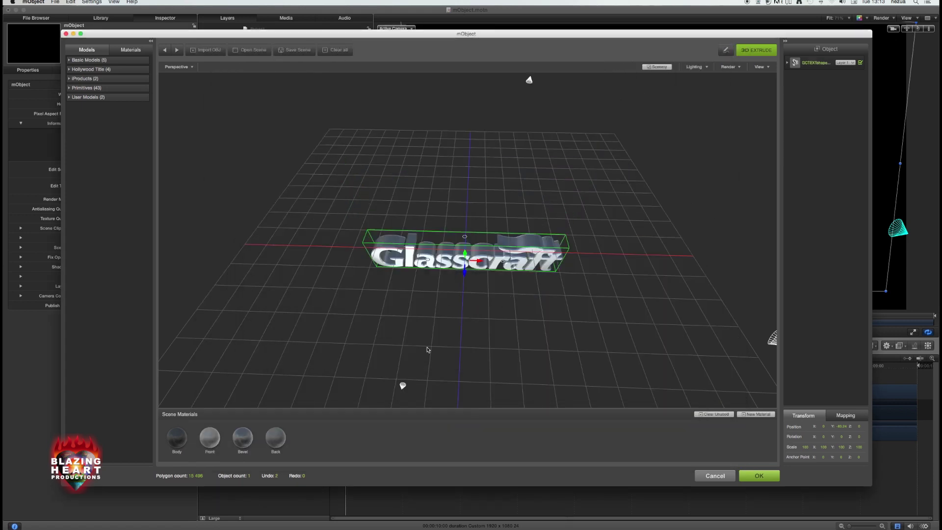
pyautogui.moveTo(611, 320); pyautogui.dragTo(602, 257)
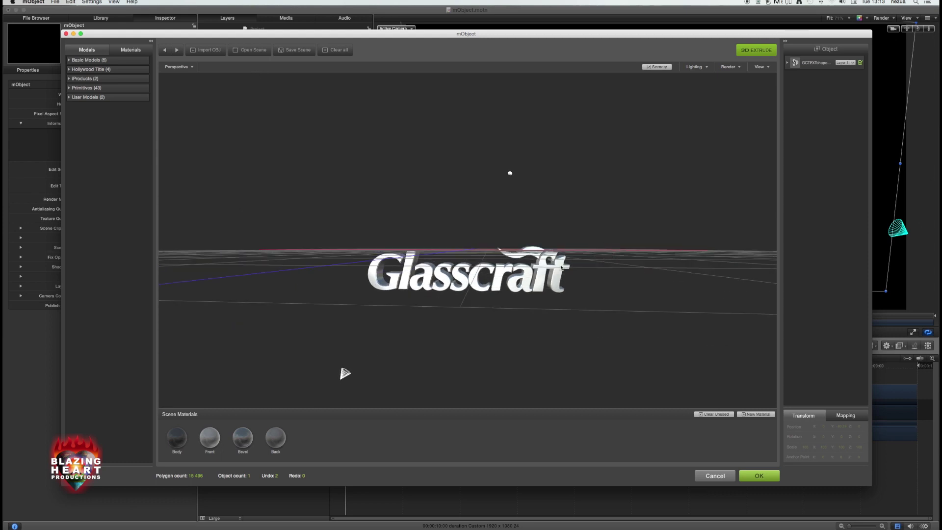
# Raise the extruded Glasscraft lettering along its Y axis until it stands on the grid
pyautogui.click(494, 286)
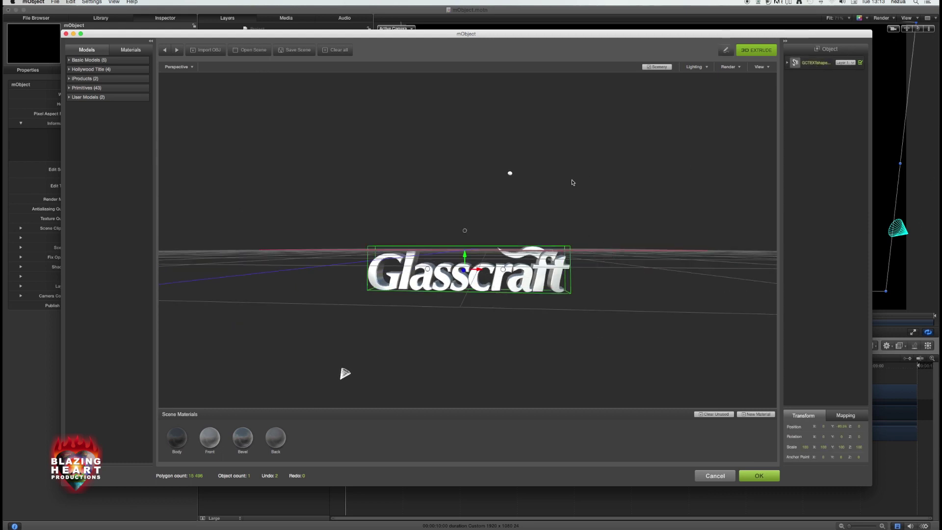
pyautogui.moveTo(465, 256); pyautogui.dragTo(465, 216)
pyautogui.moveTo(441, 299)
pyautogui.mouseDown()
pyautogui.moveTo(463, 316)
pyautogui.moveTo(446, 320)
pyautogui.moveTo(449, 342)
pyautogui.moveTo(365, 344)
pyautogui.moveTo(427, 337)
pyautogui.moveTo(448, 302)
pyautogui.mouseUp()
# Create a new 3D extrusion of type SVG and load Shear 1.svg from the 03 SVG folder as its source
pyautogui.click(756, 51)
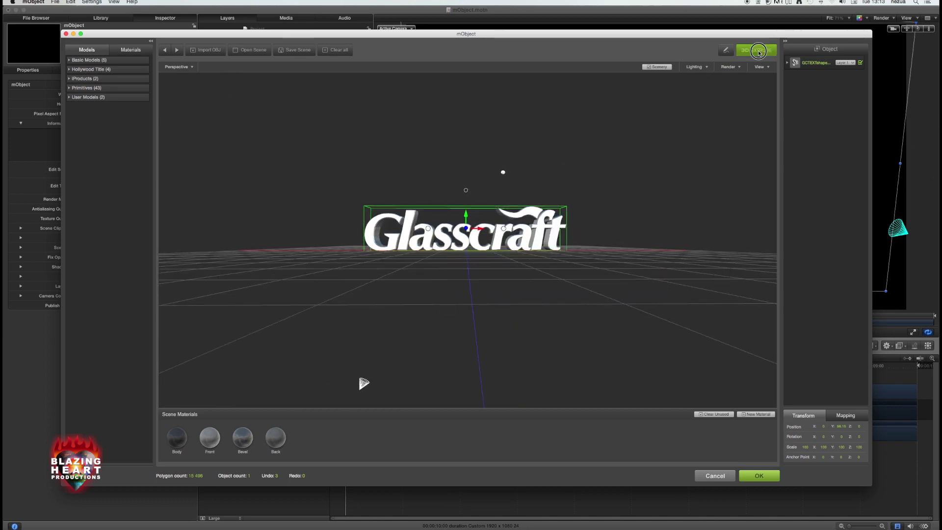
pyautogui.click(535, 76)
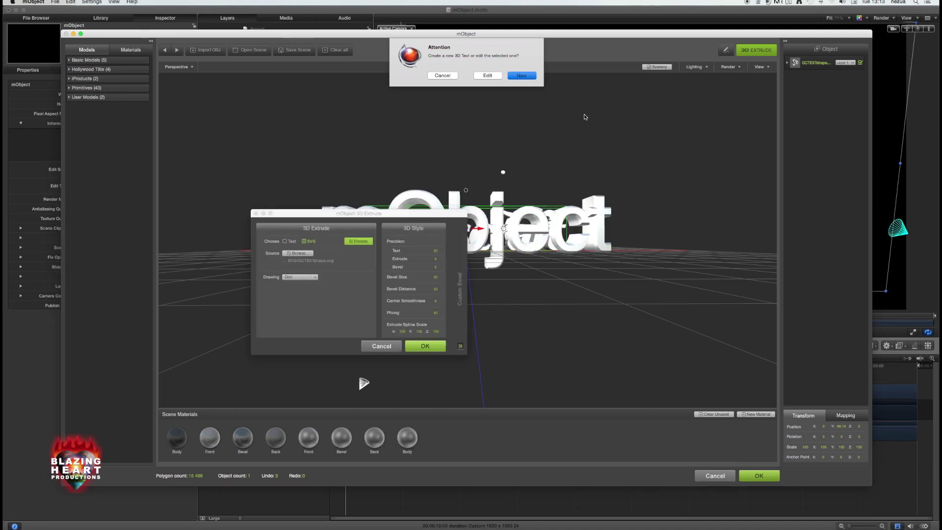
pyautogui.click(304, 241)
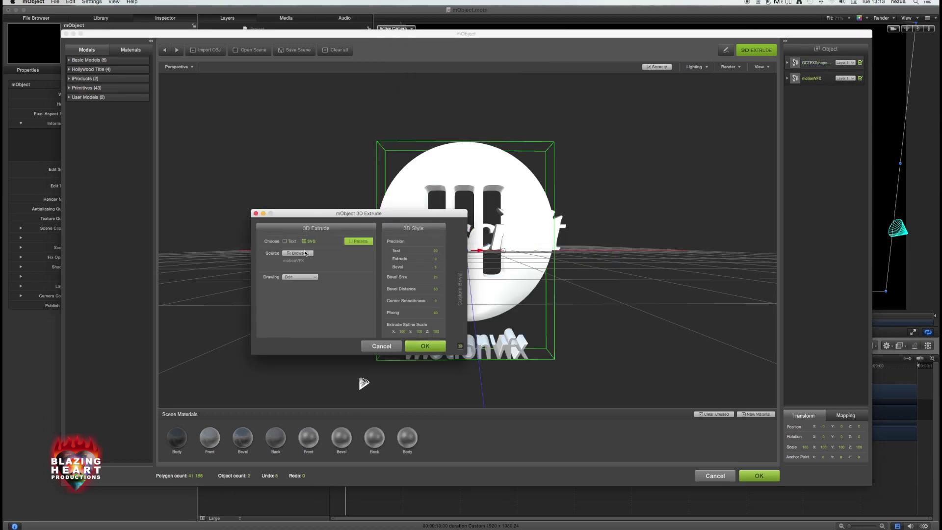
pyautogui.click(299, 253)
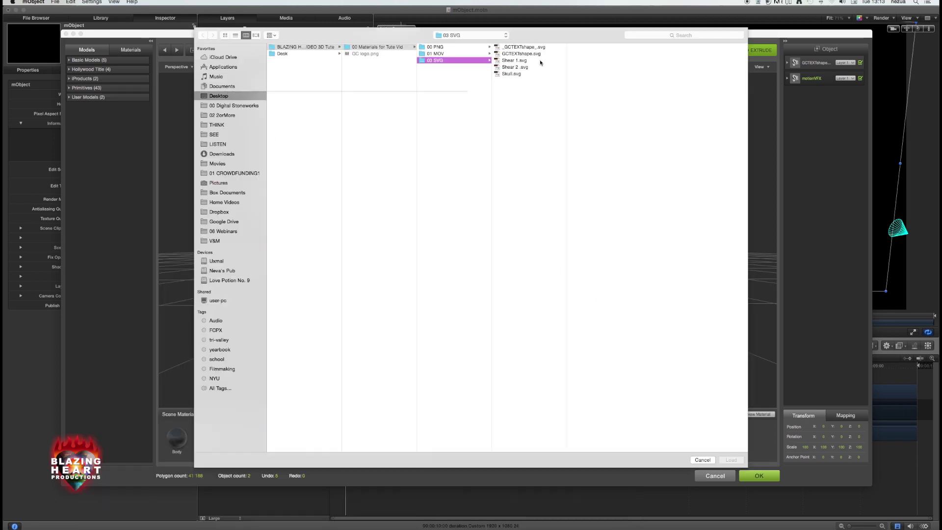
pyautogui.click(538, 61)
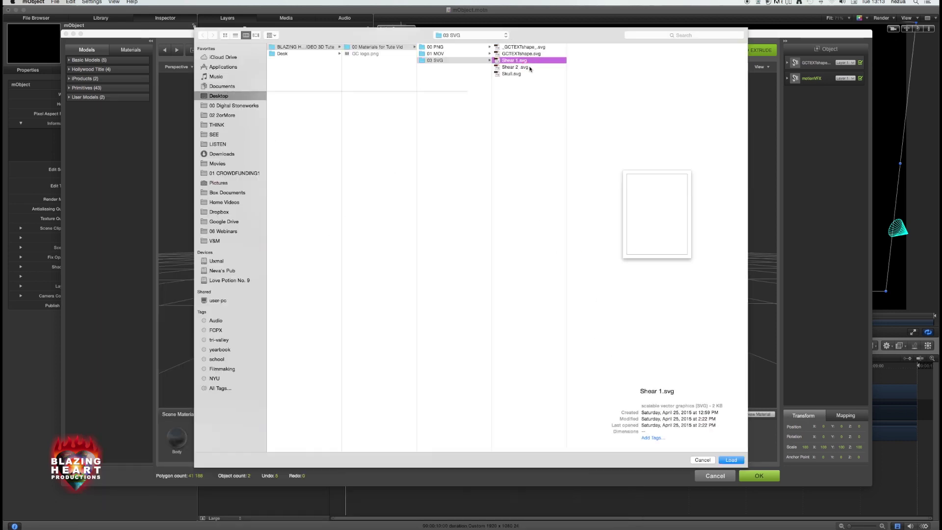
pyautogui.click(530, 66)
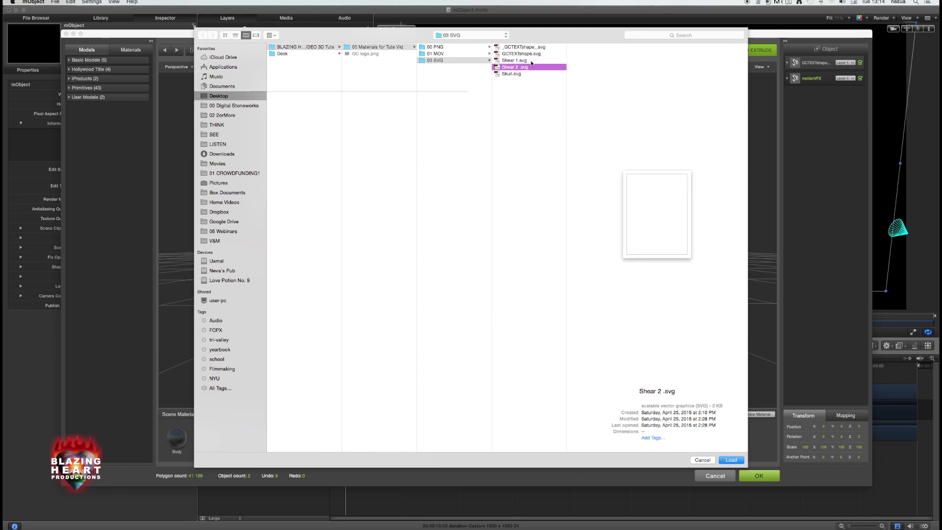
pyautogui.click(530, 61)
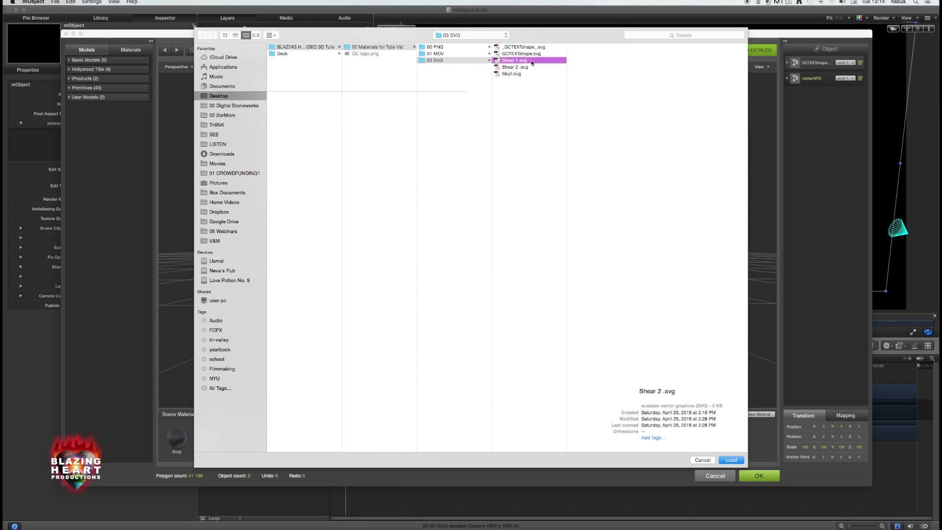
pyautogui.click(731, 460)
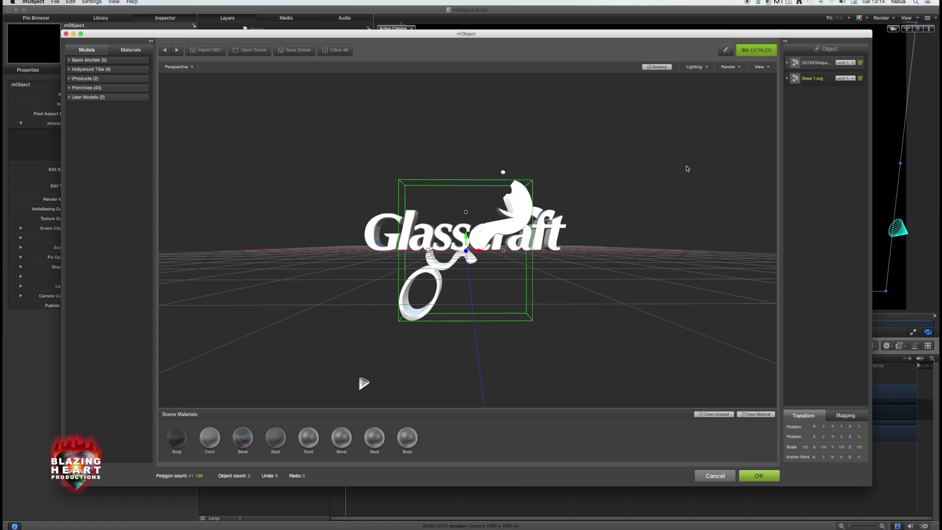
# Add another new SVG extrusion to the scene using Shear 2 .svg as its source
pyautogui.click(745, 53)
pyautogui.click(526, 76)
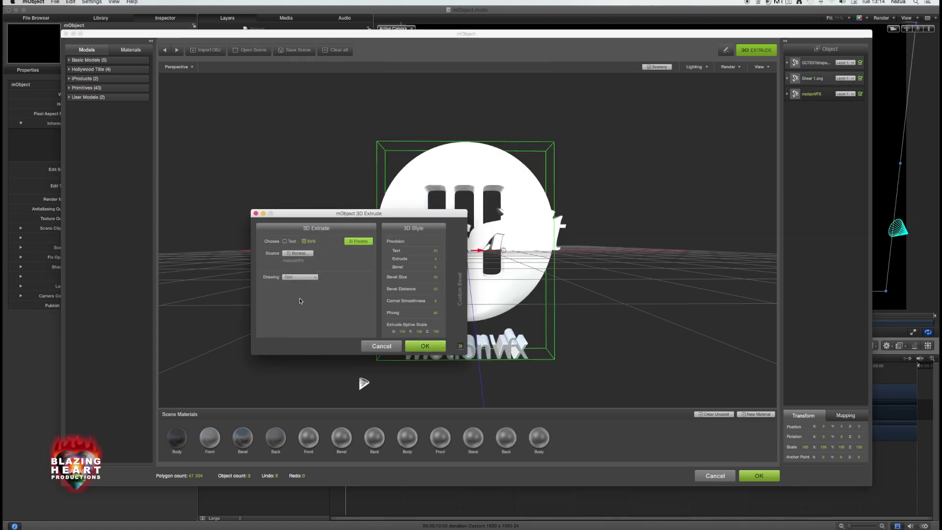
pyautogui.click(297, 253)
pyautogui.press('Down')
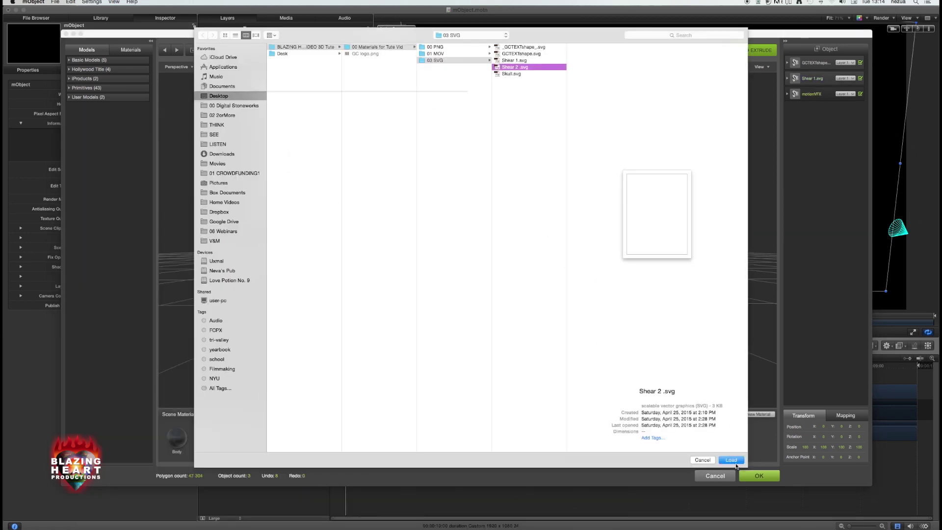
pyautogui.click(731, 460)
pyautogui.click(426, 346)
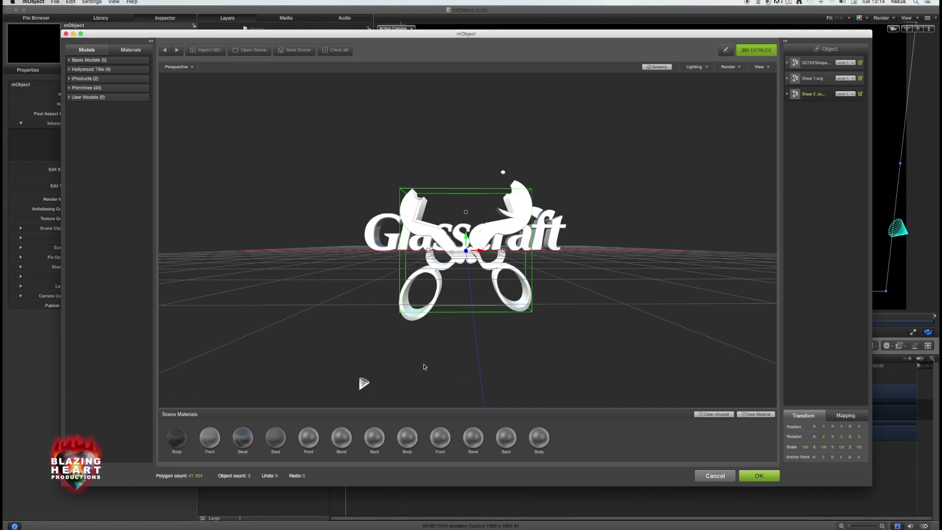
# Add a new SVG extrusion with Skull.svg as its source, keeping the default 3D style settings
pyautogui.click(755, 52)
pyautogui.click(521, 76)
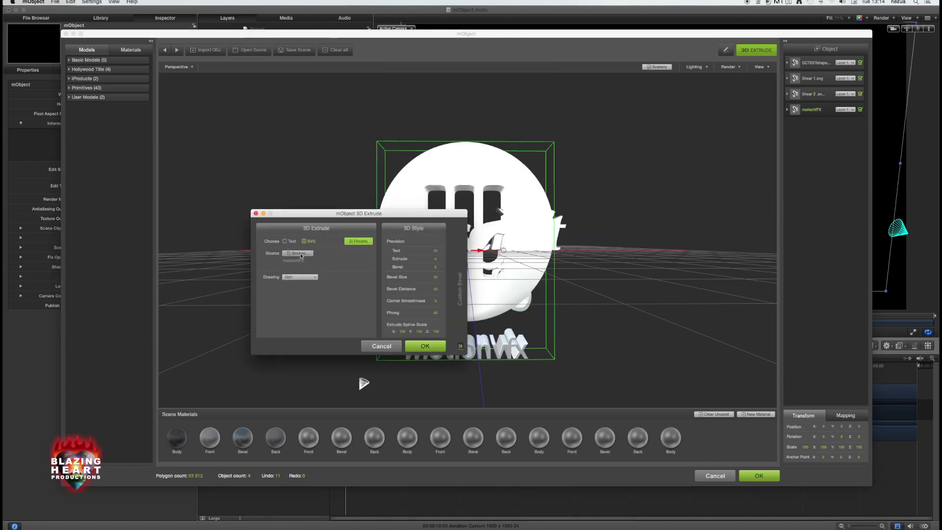
pyautogui.click(298, 253)
pyautogui.click(520, 75)
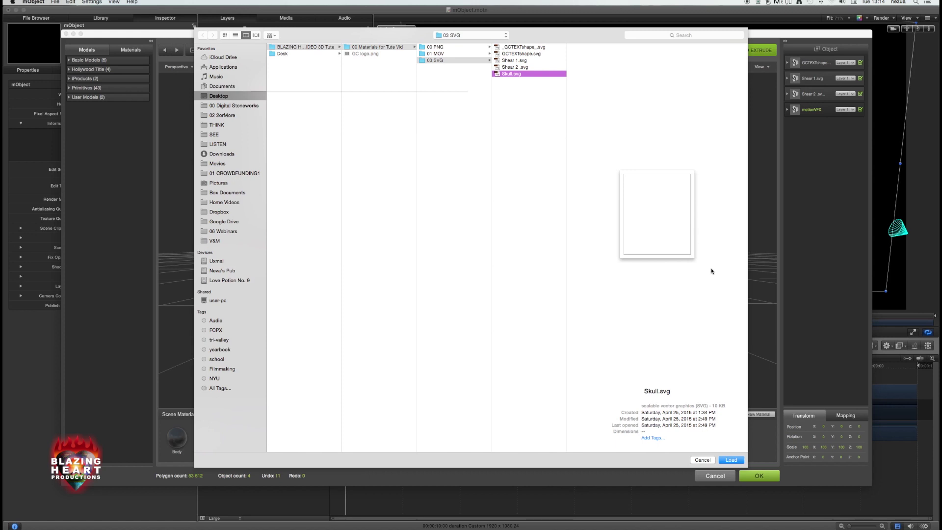
pyautogui.click(732, 460)
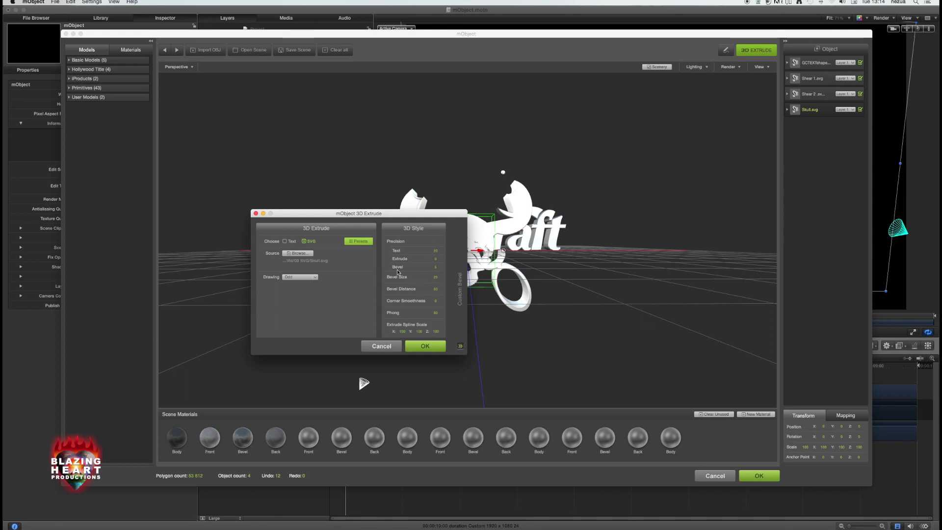
pyautogui.moveTo(424, 220); pyautogui.dragTo(712, 170)
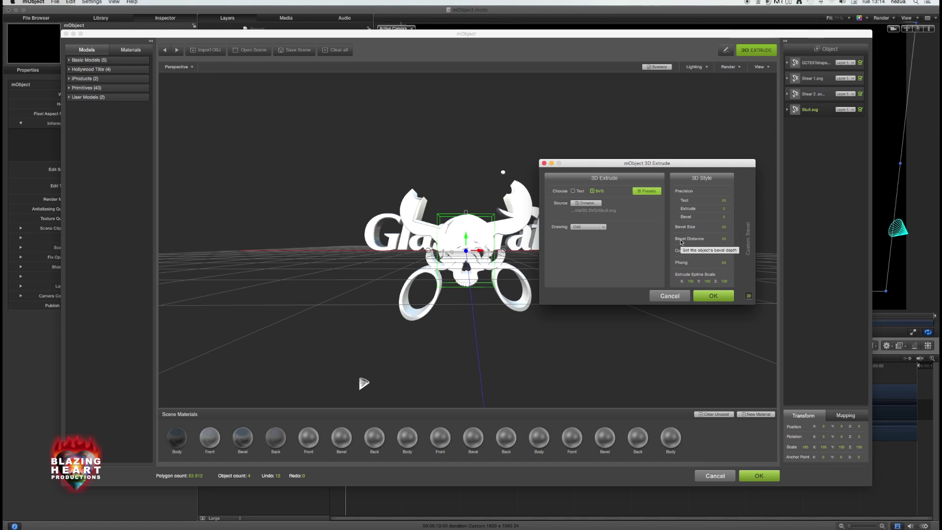
pyautogui.click(719, 297)
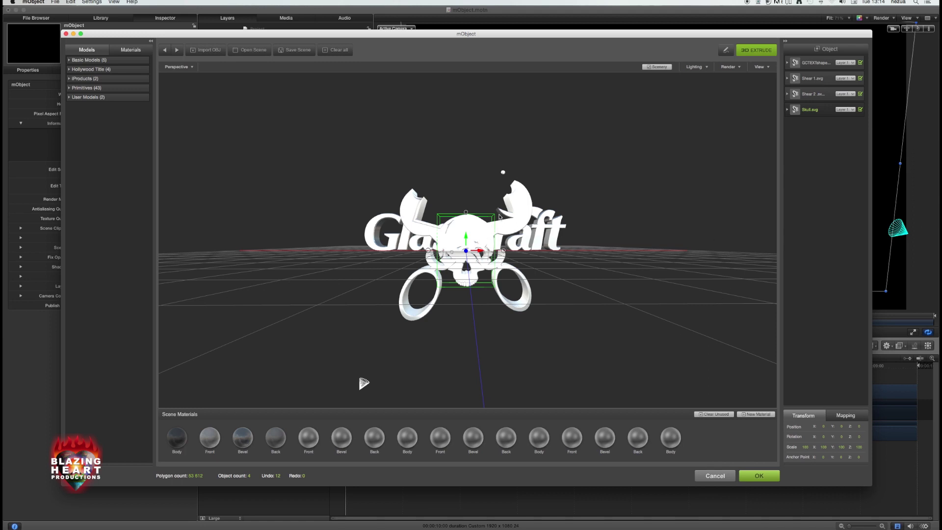
# Move the skull and both shears upward along Y so that they sit above the lettering
pyautogui.moveTo(466, 237); pyautogui.dragTo(471, 101)
pyautogui.moveTo(617, 291)
pyautogui.mouseDown()
pyautogui.moveTo(620, 249)
pyautogui.moveTo(628, 320)
pyautogui.moveTo(609, 307)
pyautogui.mouseUp()
pyautogui.press('super+z')
pyautogui.click(816, 82)
pyautogui.moveTo(466, 226); pyautogui.dragTo(467, 158)
pyautogui.click(817, 96)
pyautogui.moveTo(478, 237); pyautogui.dragTo(479, 177)
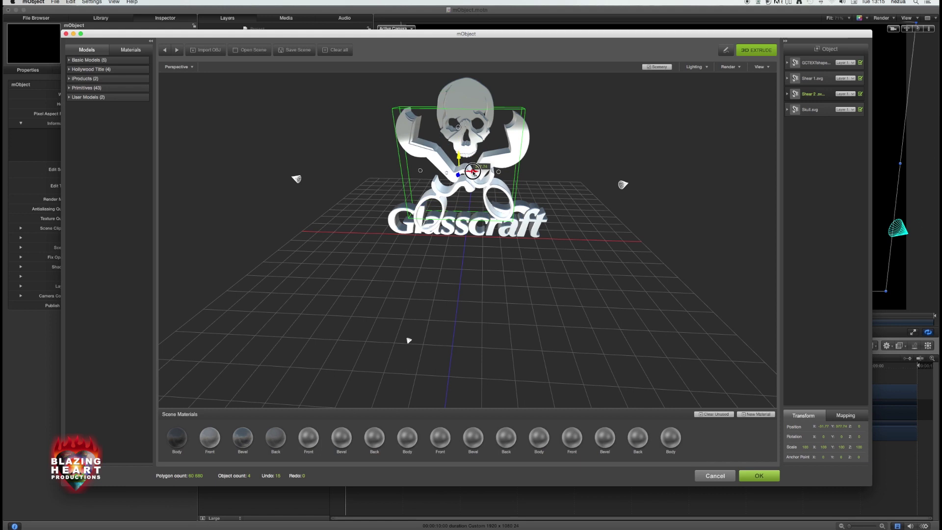
# Raise the two shears and the skull further along Y until the shear handles clear the Glasscraft lettering
pyautogui.click(820, 65)
pyautogui.click(819, 79)
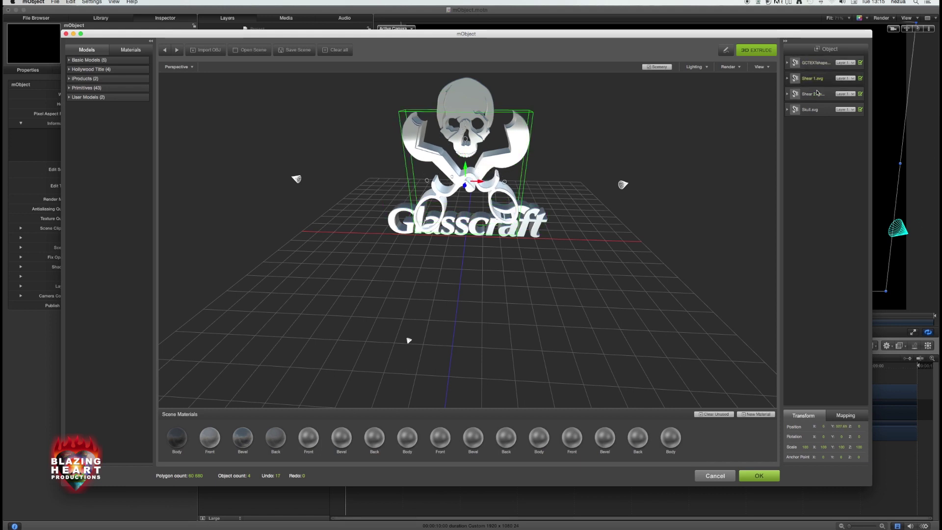
pyautogui.click(819, 94)
pyautogui.moveTo(520, 147); pyautogui.dragTo(460, 101)
pyautogui.click(460, 102)
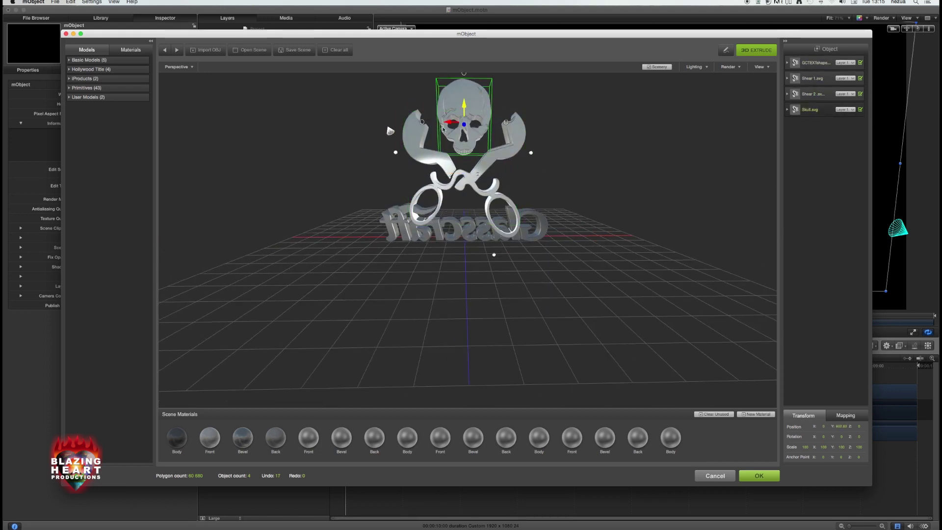
pyautogui.click(450, 165)
pyautogui.moveTo(466, 180); pyautogui.dragTo(466, 177)
pyautogui.moveTo(466, 166); pyautogui.dragTo(466, 117)
pyautogui.click(518, 135)
pyautogui.click(465, 107)
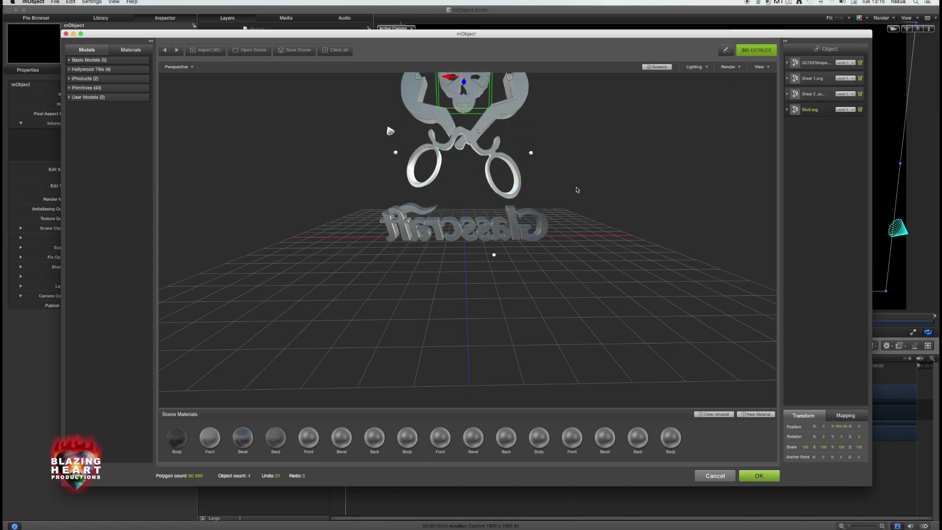
# Lower the skull slightly along Y between the shear blades
pyautogui.moveTo(566, 258); pyautogui.dragTo(446, 317)
pyautogui.moveTo(538, 261); pyautogui.dragTo(480, 238)
pyautogui.moveTo(554, 289); pyautogui.dragTo(585, 239)
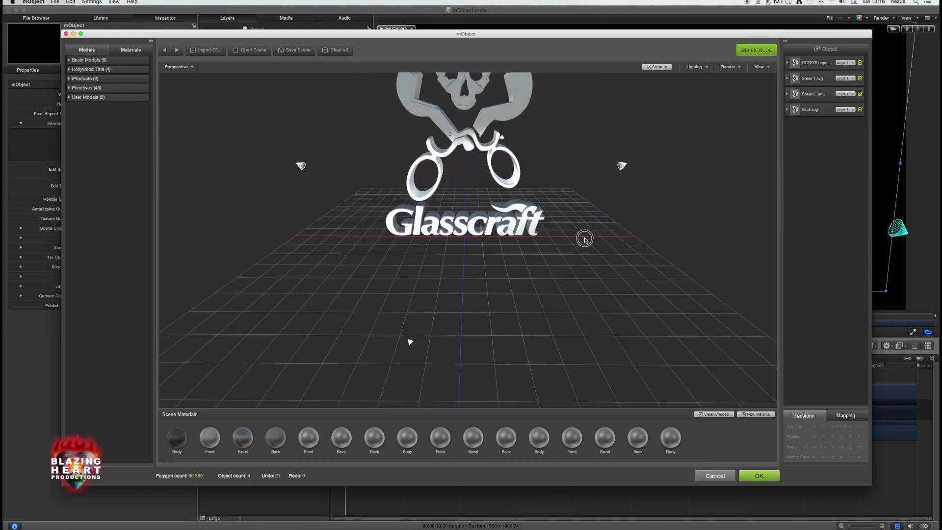
pyautogui.click(462, 93)
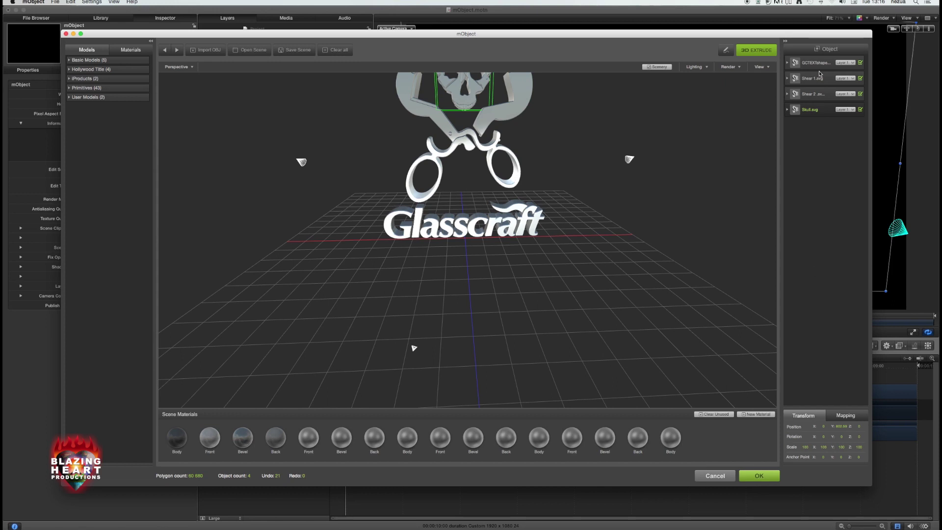
pyautogui.moveTo(464, 87); pyautogui.dragTo(464, 98)
pyautogui.moveTo(425, 256); pyautogui.dragTo(426, 167)
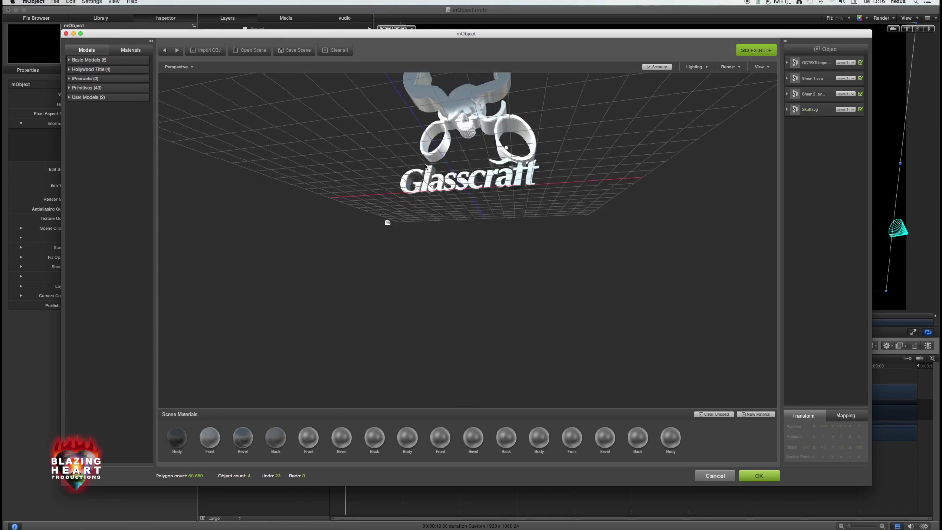
# Switch to the orthogonal Front view and lower the Glasscraft lettering below the shears, to Y about -188
pyautogui.click(193, 68)
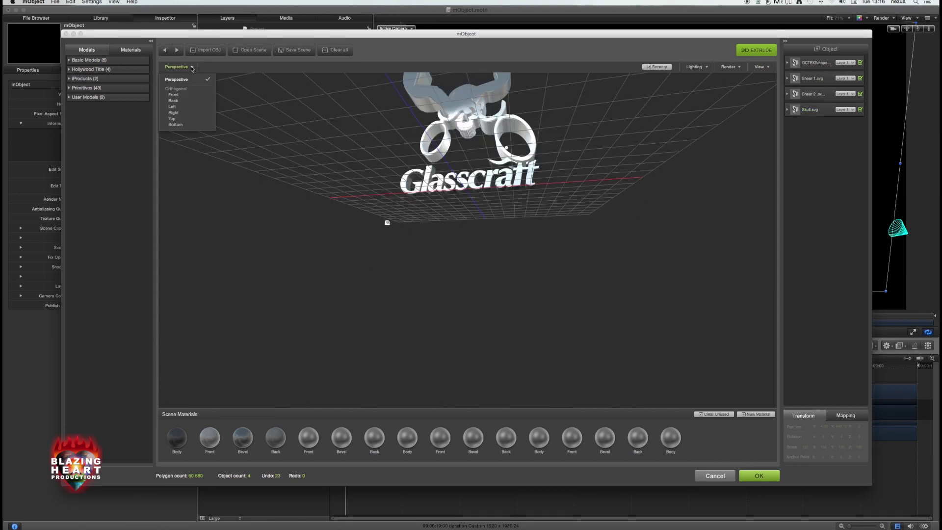
pyautogui.click(173, 95)
pyautogui.click(494, 228)
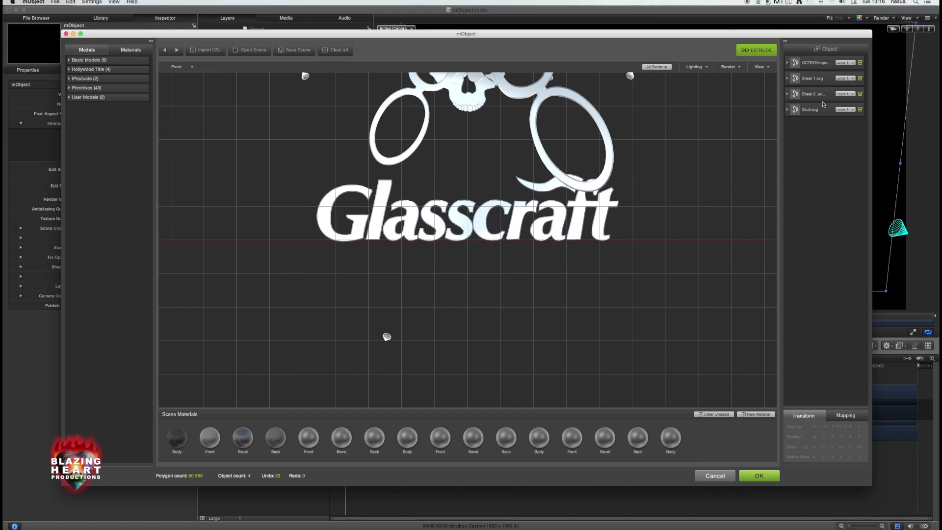
pyautogui.click(816, 62)
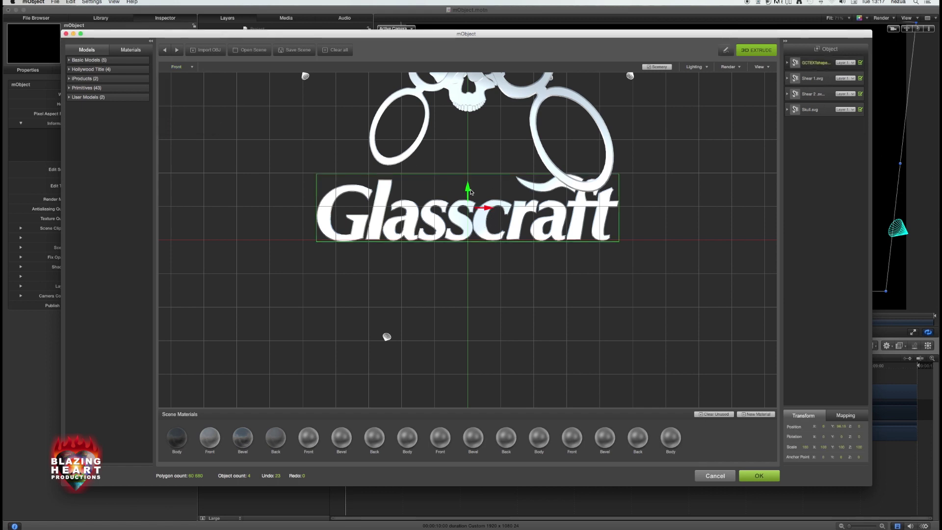
pyautogui.moveTo(470, 191); pyautogui.dragTo(494, 264)
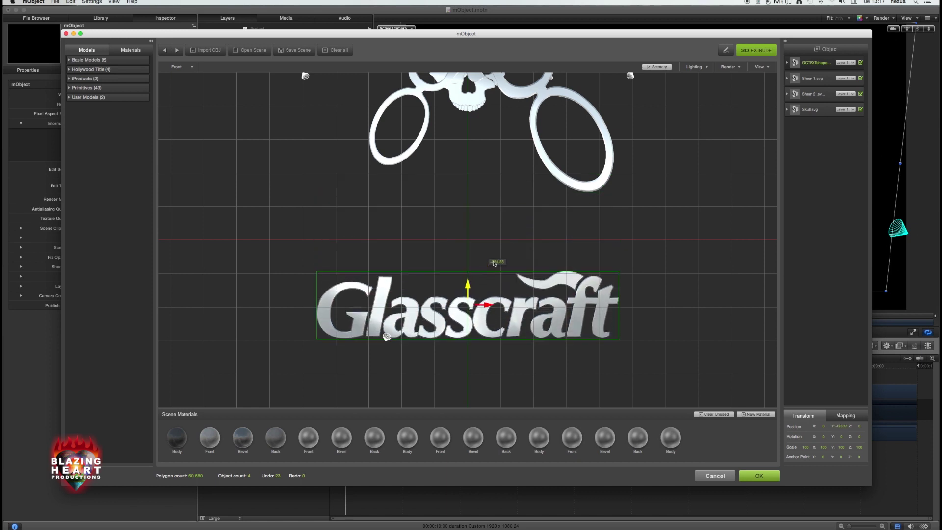
# Select the skull and, in the orthogonal Top view, push it back along the Z axis
pyautogui.click(497, 96)
pyautogui.click(190, 66)
pyautogui.click(182, 83)
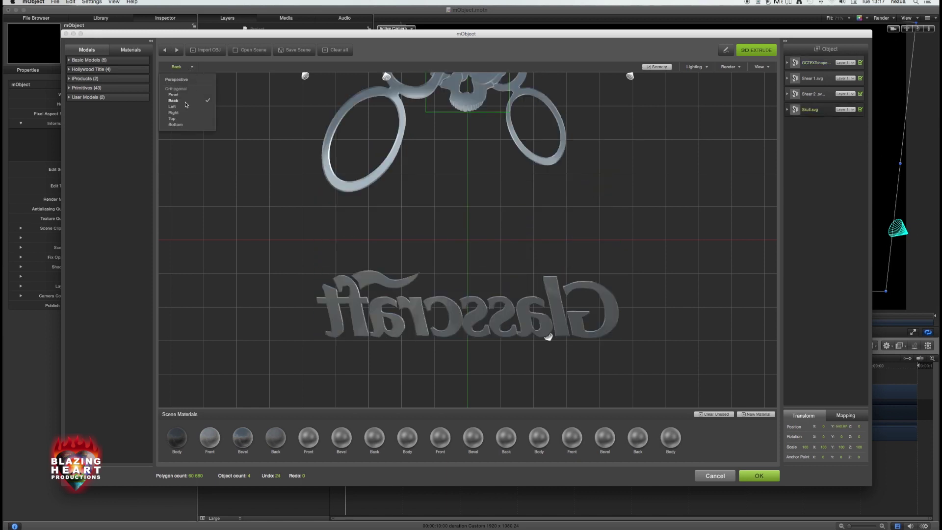
pyautogui.click(191, 67)
pyautogui.click(186, 113)
pyautogui.click(186, 120)
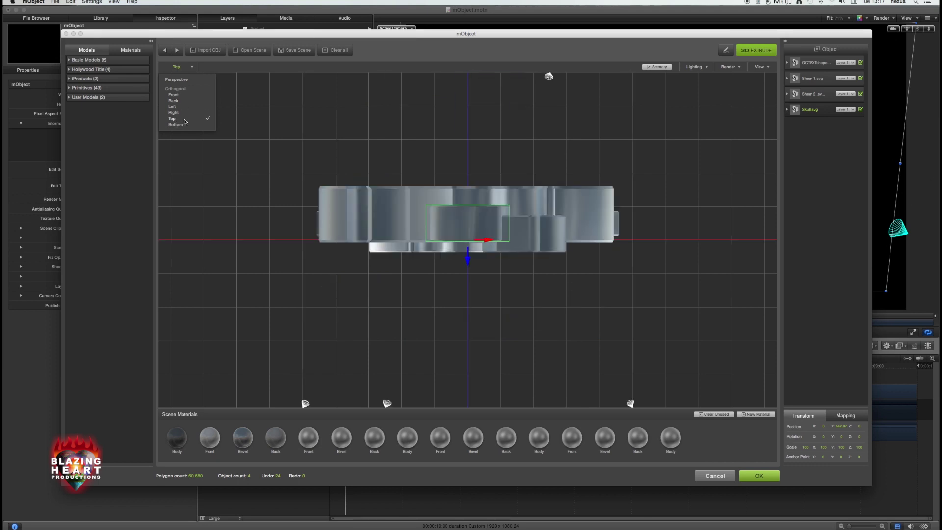
pyautogui.click(470, 242)
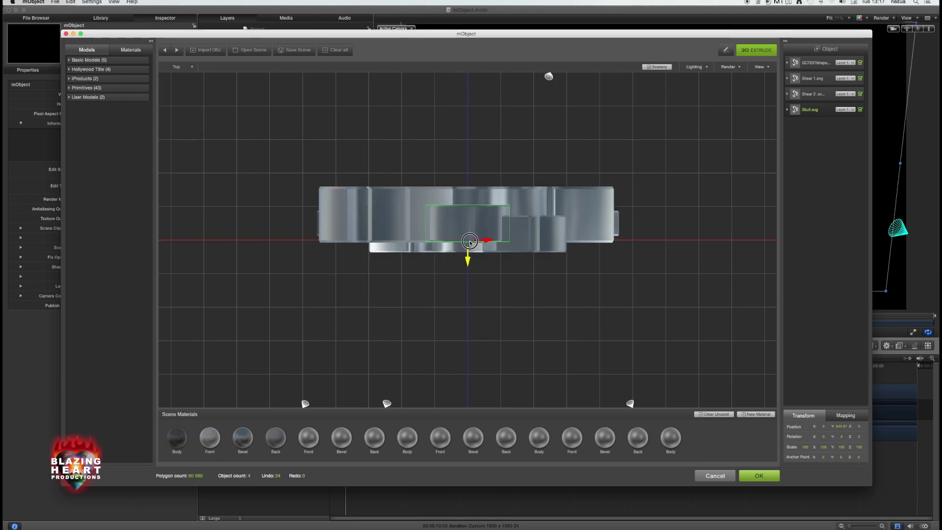
pyautogui.moveTo(470, 251)
pyautogui.mouseDown()
pyautogui.moveTo(471, 221)
pyautogui.moveTo(472, 241)
pyautogui.mouseUp()
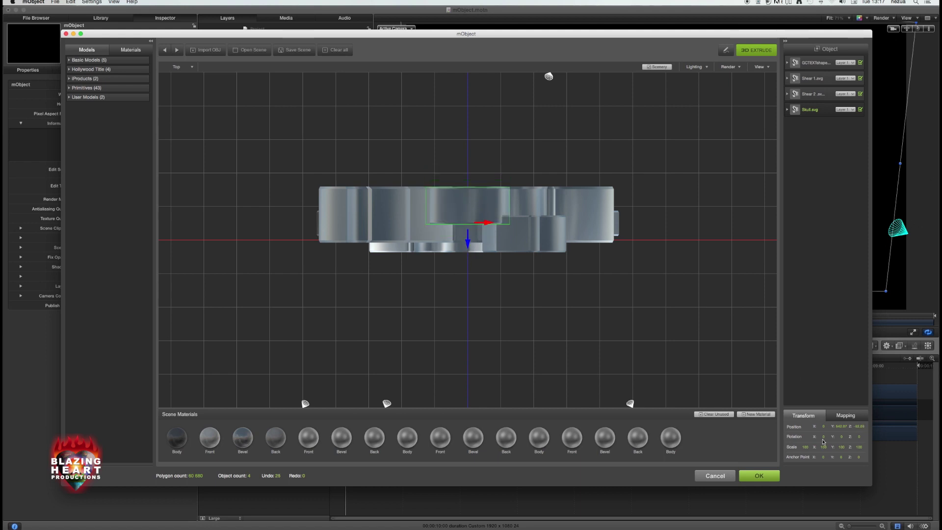
# Scale the skull up uniformly to about 153 and return the viewport to Perspective
pyautogui.moveTo(806, 448); pyautogui.dragTo(937, 446)
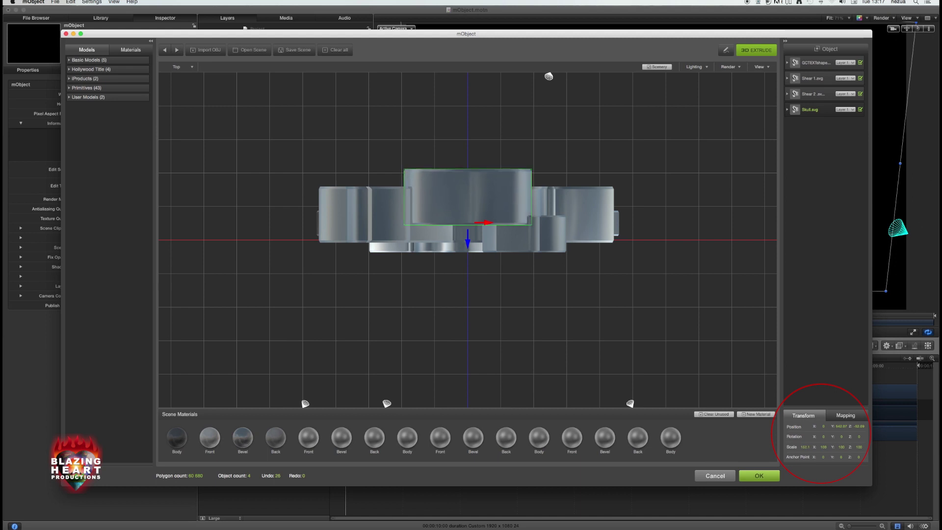
pyautogui.click(191, 67)
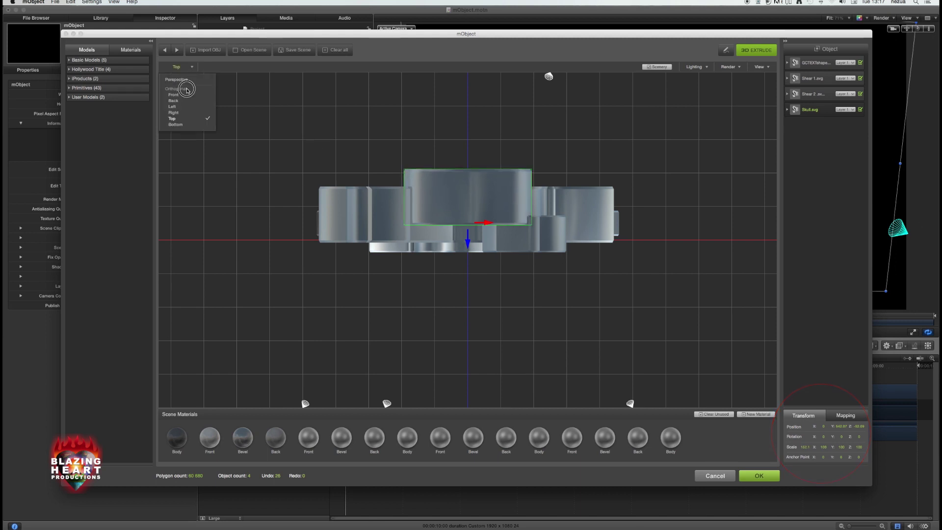
pyautogui.click(185, 80)
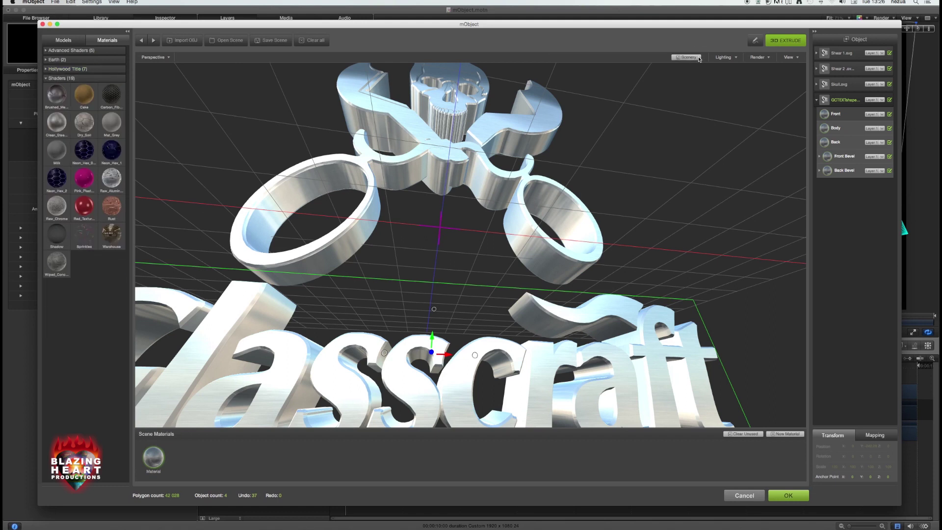
# Open the scene's scenery environments and try products_01, the blurred Parking Lot Night and Quarry on the logo
pyautogui.click(687, 58)
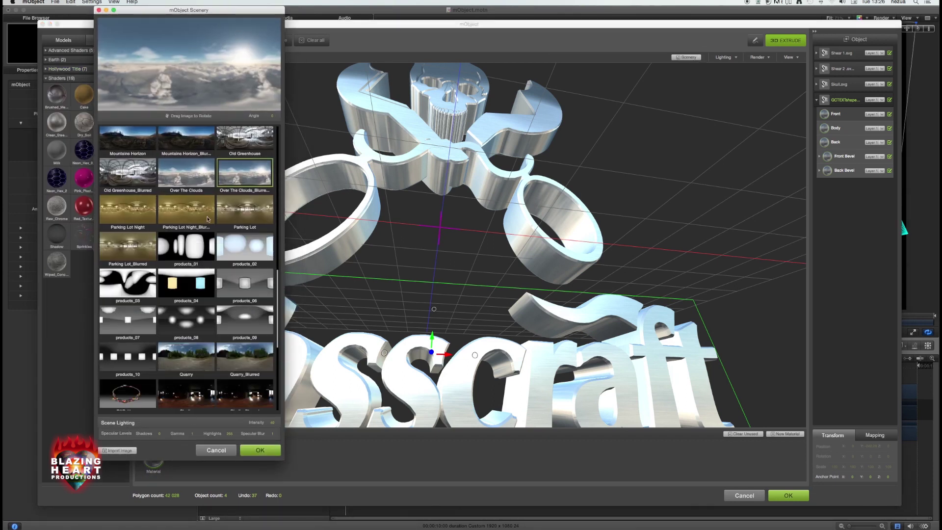
pyautogui.click(191, 248)
pyautogui.click(194, 211)
pyautogui.click(200, 364)
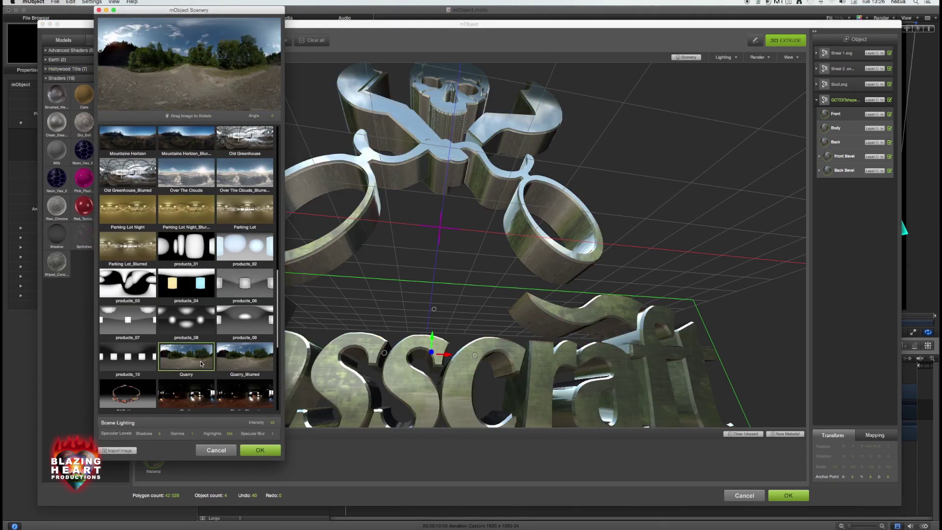
pyautogui.moveTo(616, 294); pyautogui.dragTo(595, 262)
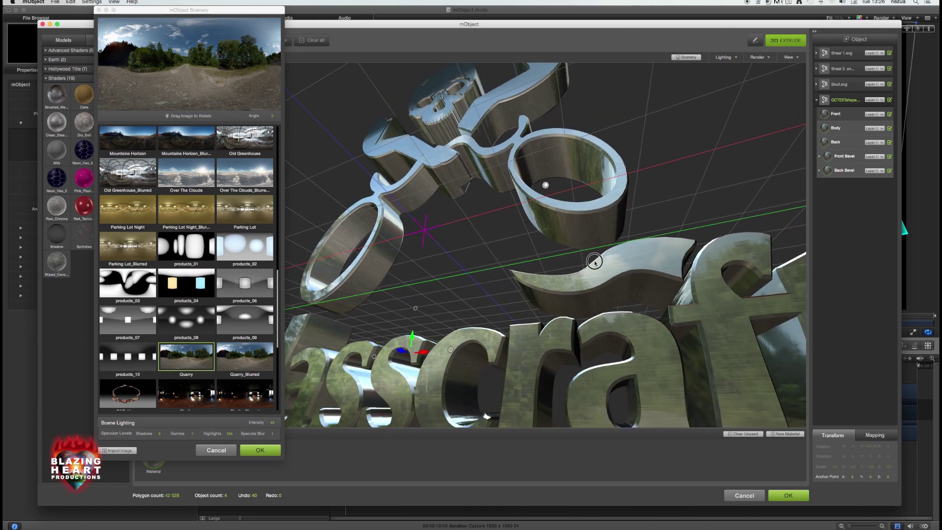
# Try the RAD_Henry and Studio environments as the logo's reflections
pyautogui.click(128, 392)
pyautogui.click(127, 393)
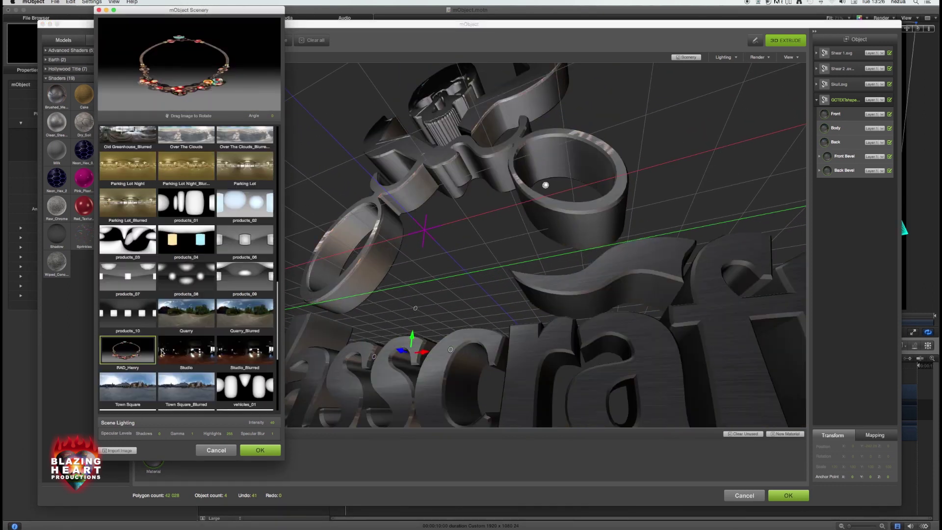
pyautogui.scroll(-5, 187, 343)
pyautogui.click(192, 350)
pyautogui.scroll(8, 192, 349)
# Compare the Interior_09 and Interior_06 environments and apply Interior_02 as the scene's scenery
pyautogui.click(187, 280)
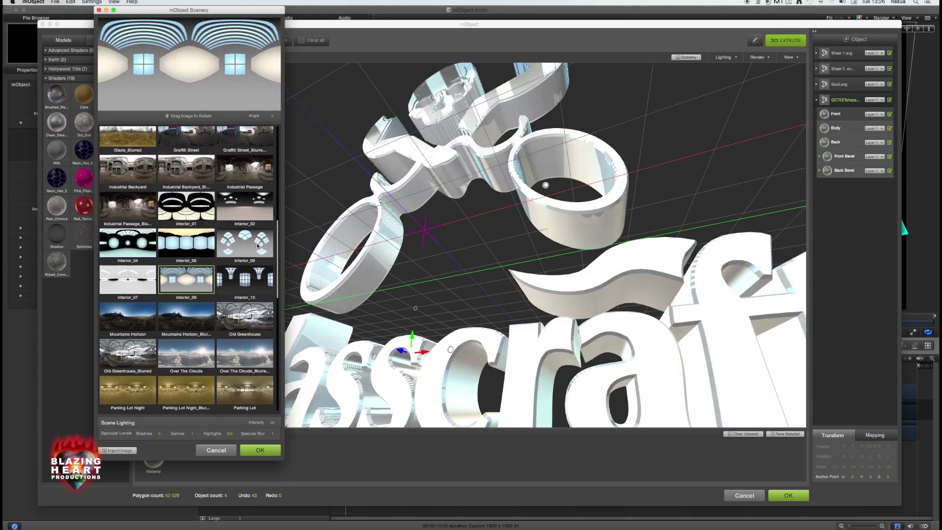
pyautogui.click(258, 246)
pyautogui.click(246, 209)
pyautogui.click(260, 450)
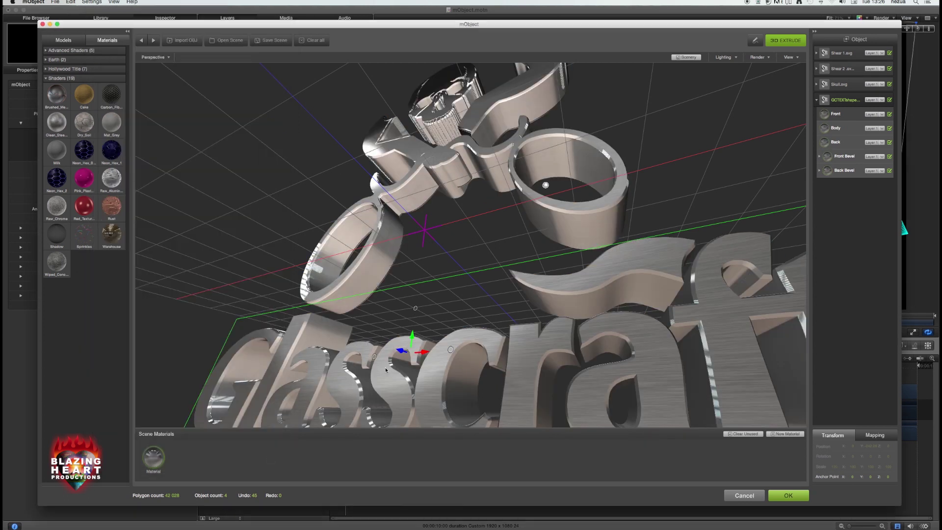
# Accept the finished 3D logo scene and return to the Motion project
pyautogui.moveTo(515, 334); pyautogui.dragTo(460, 302)
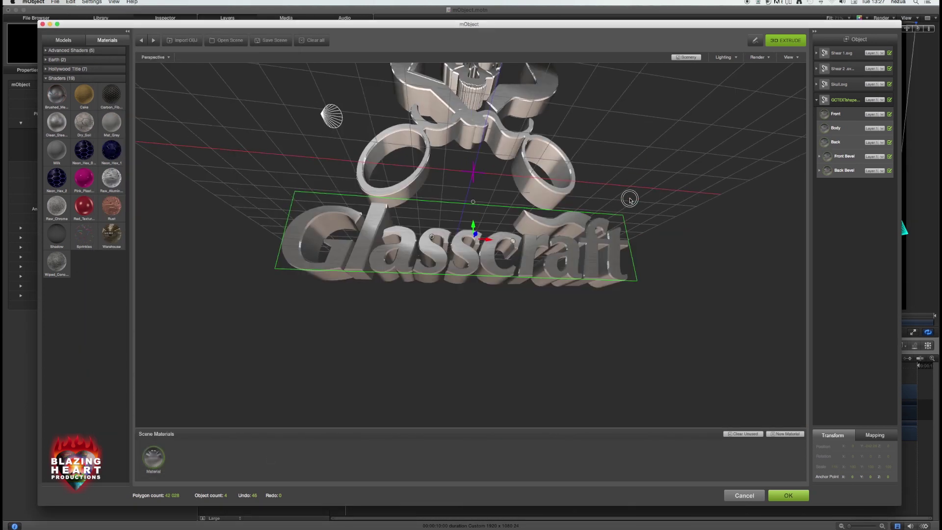
pyautogui.moveTo(629, 199); pyautogui.dragTo(659, 195)
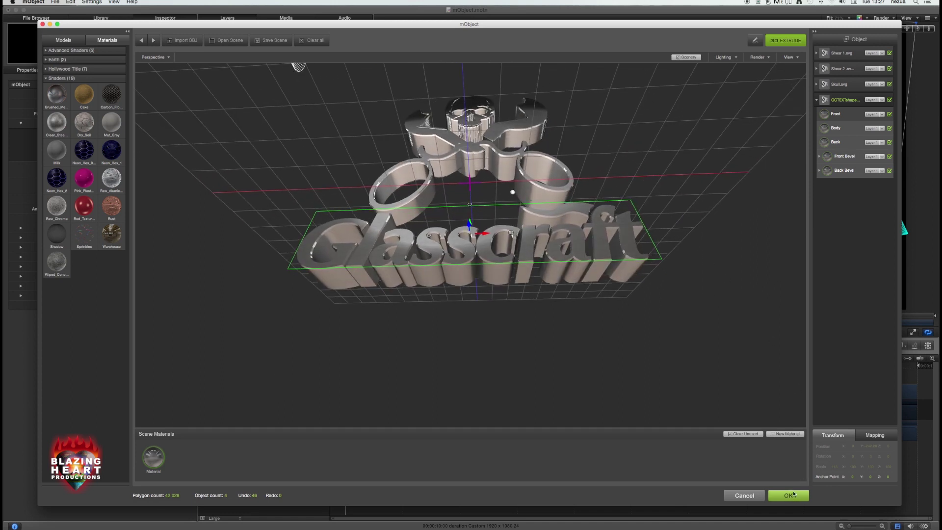
pyautogui.click(788, 495)
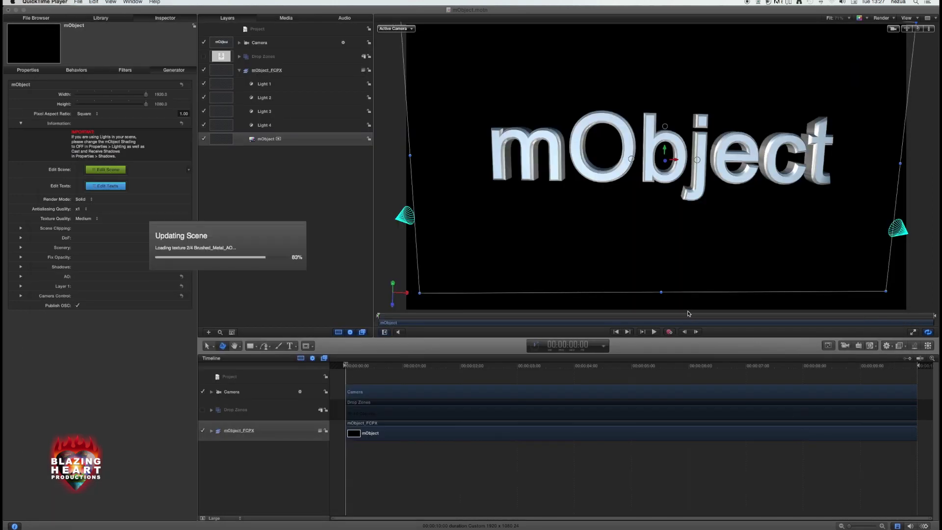
pyautogui.click(503, 351)
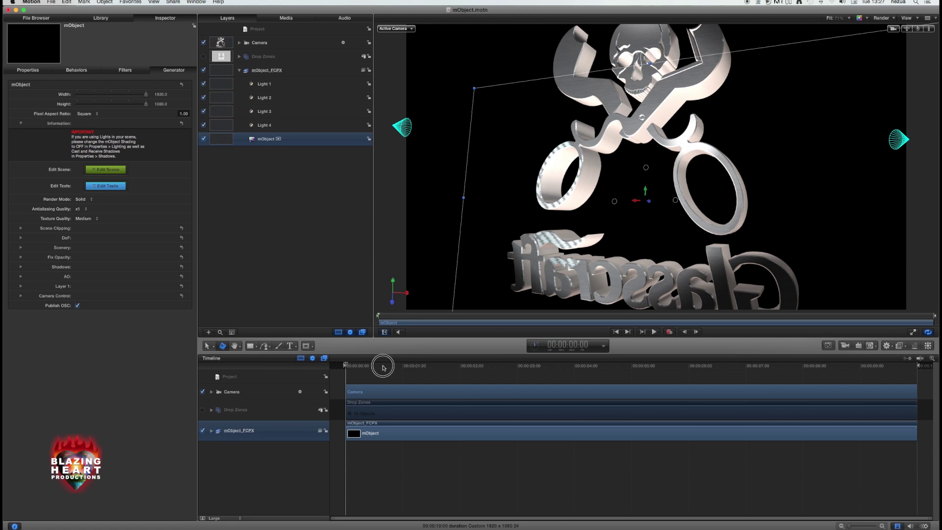
# Turn on keyframe recording and rotate the mObject logo about its Y axis at 00:00:04:12
pyautogui.moveTo(383, 367); pyautogui.dragTo(347, 368)
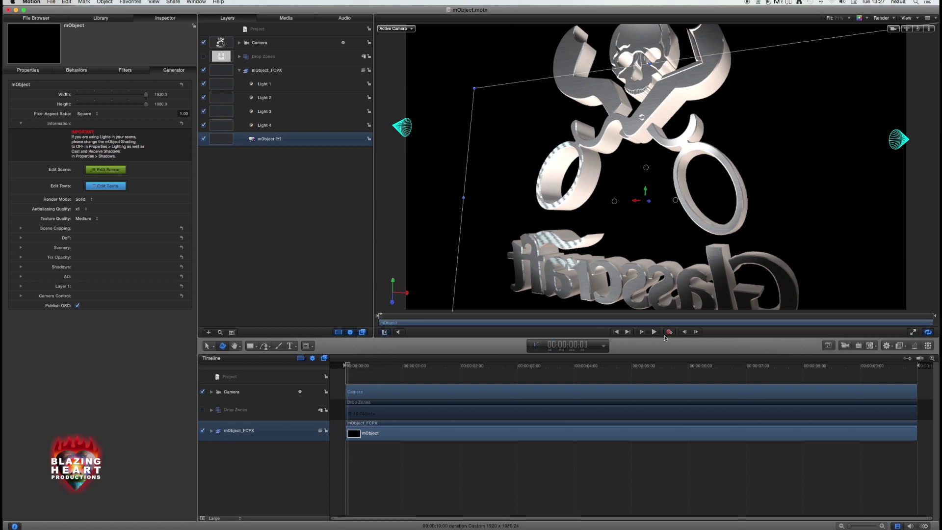
pyautogui.click(604, 369)
pyautogui.press('a')
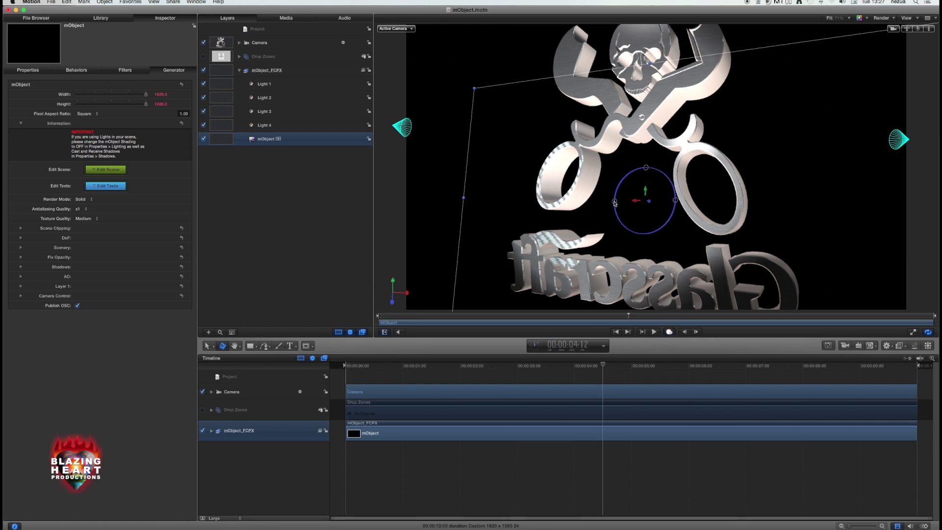
pyautogui.moveTo(620, 202); pyautogui.dragTo(698, 225)
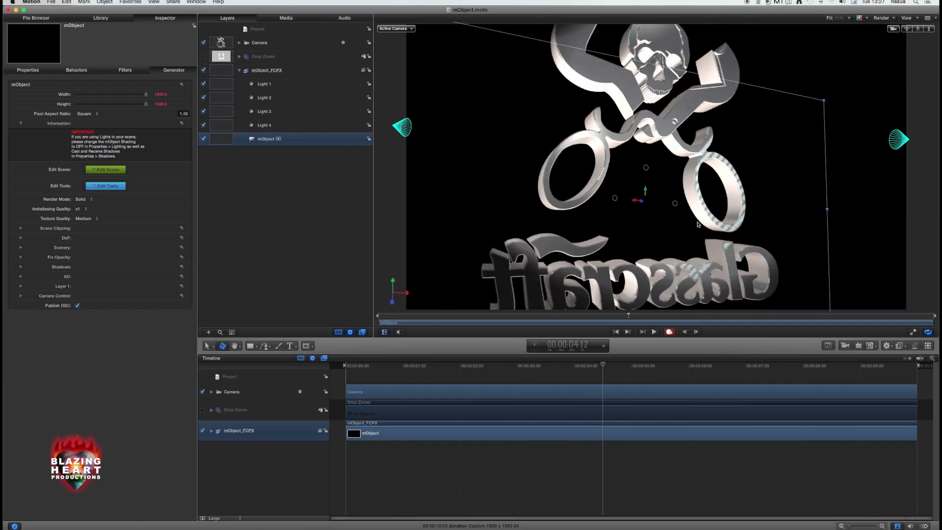
# Preview the rotation from the start, stop at 00:00:02:01 and turn the logo so its lettering reads forwards
pyautogui.click(345, 368)
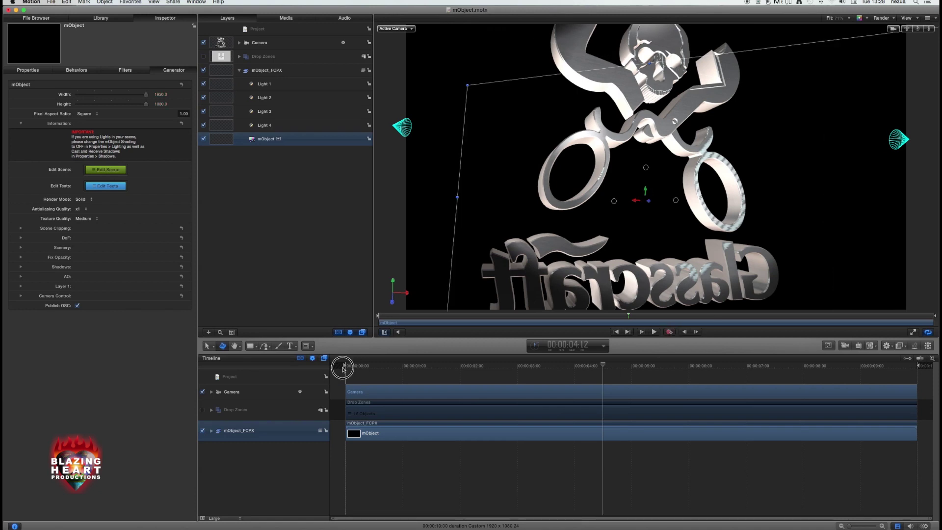
pyautogui.press('space')
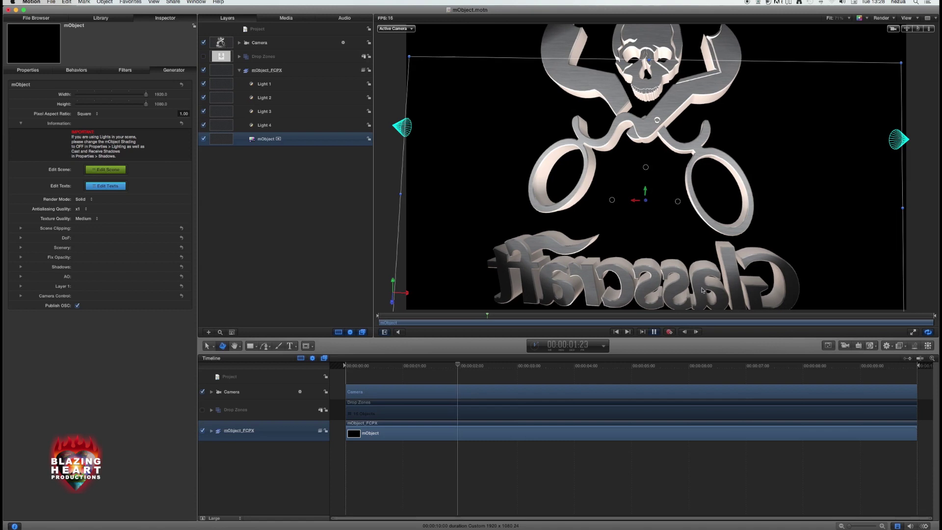
pyautogui.press('space')
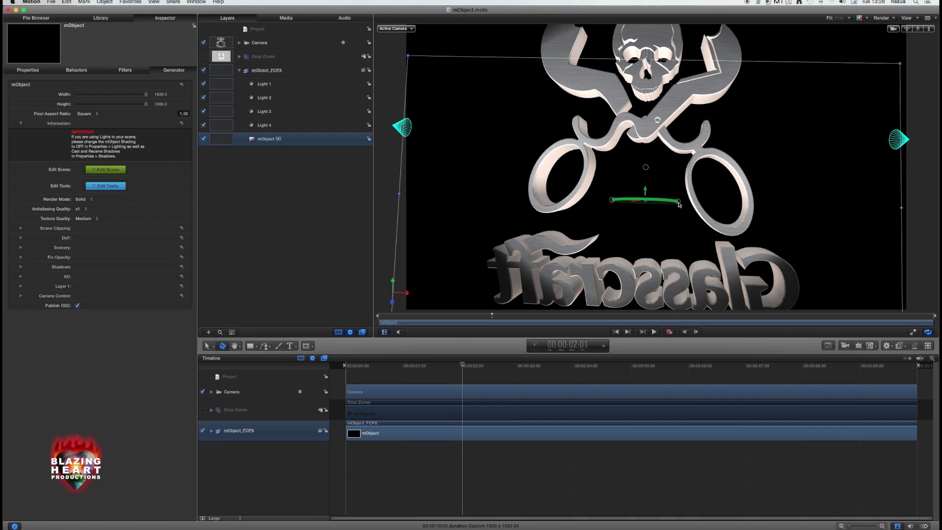
pyautogui.moveTo(612, 200); pyautogui.dragTo(635, 202)
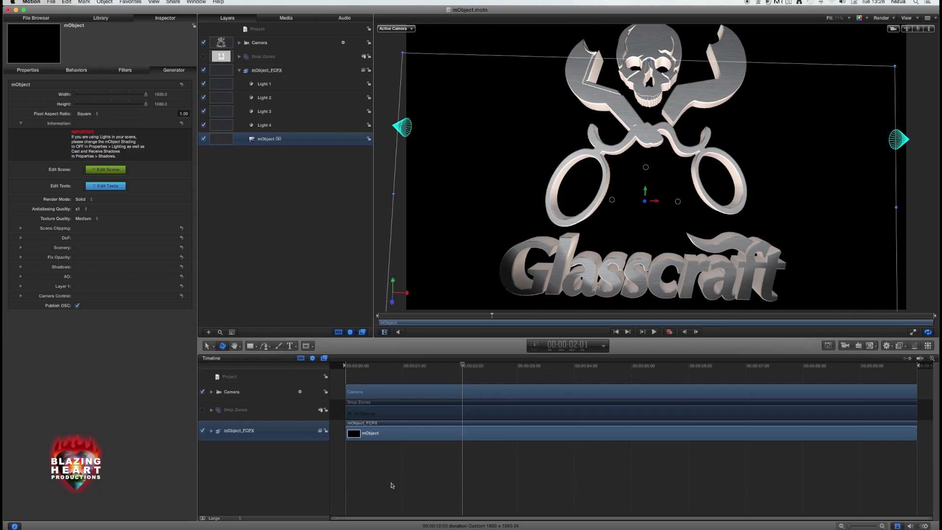
# Start saving the project as a new Final Cut generator template in the Blazing Heart Video category
pyautogui.click(51, 2)
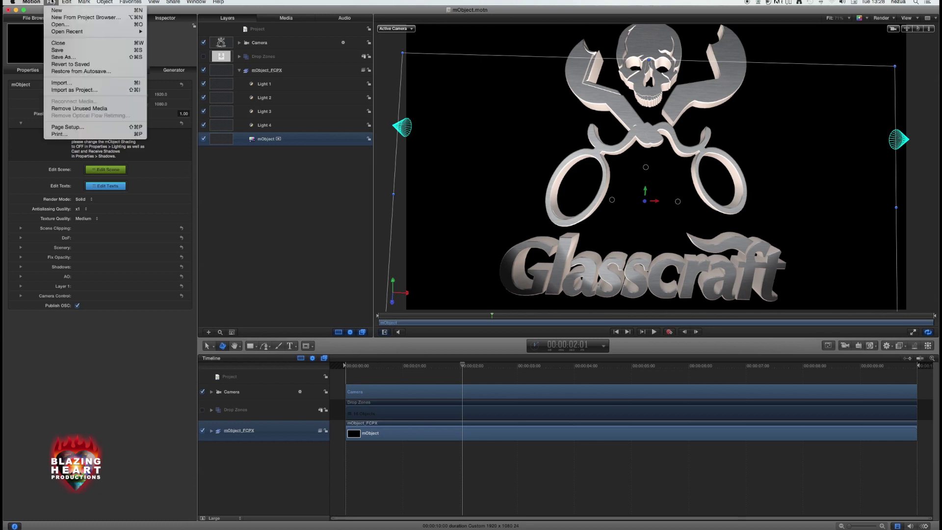
pyautogui.click(74, 59)
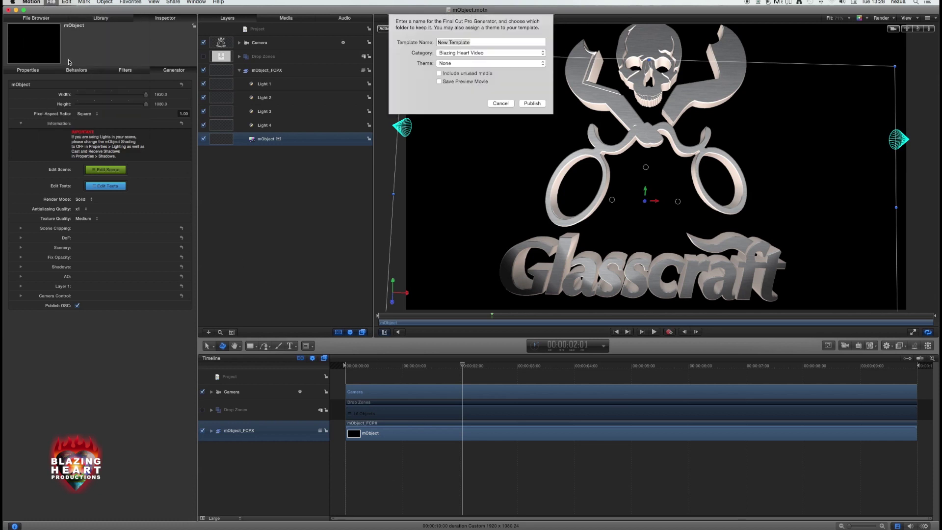
pyautogui.click(490, 52)
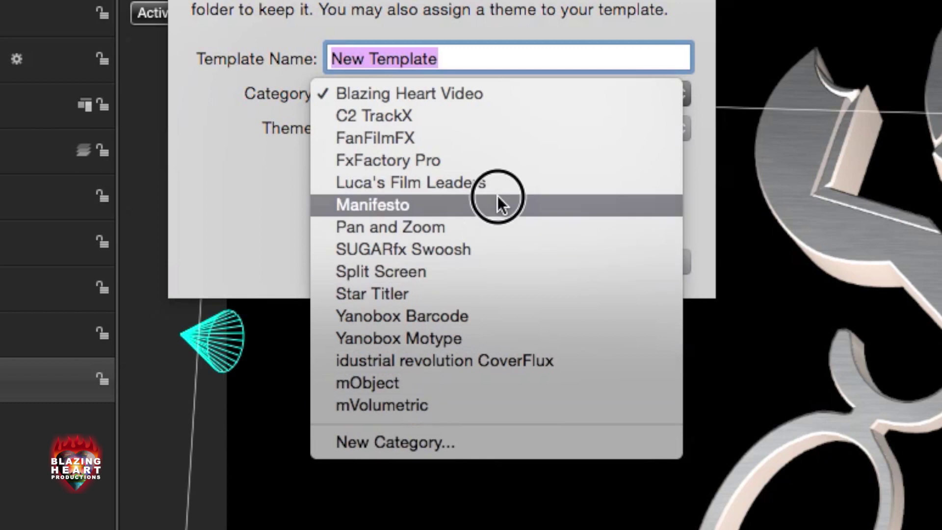
pyautogui.click(521, 97)
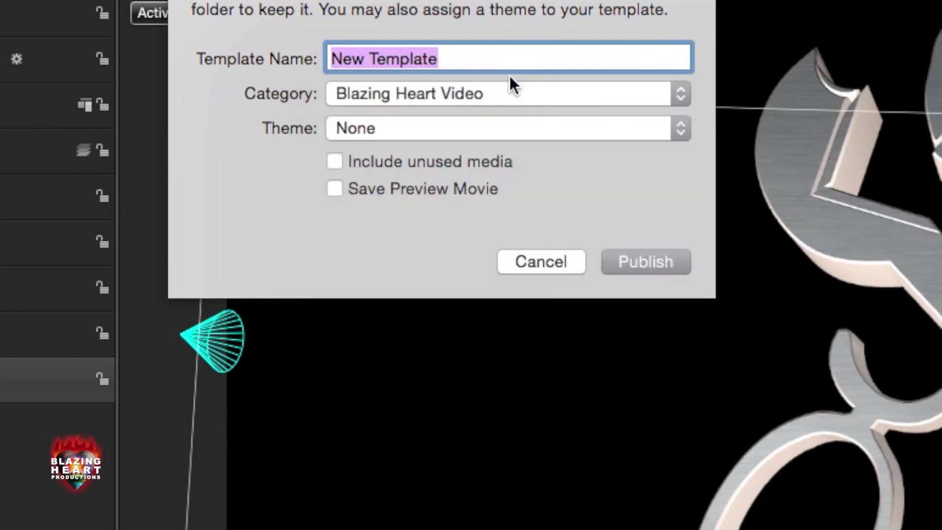
# Name the template GC 3D Logo Tutorial Ex., enable Save Preview Movie and publish it
pyautogui.tripleClick(431, 58)
pyautogui.write('G')
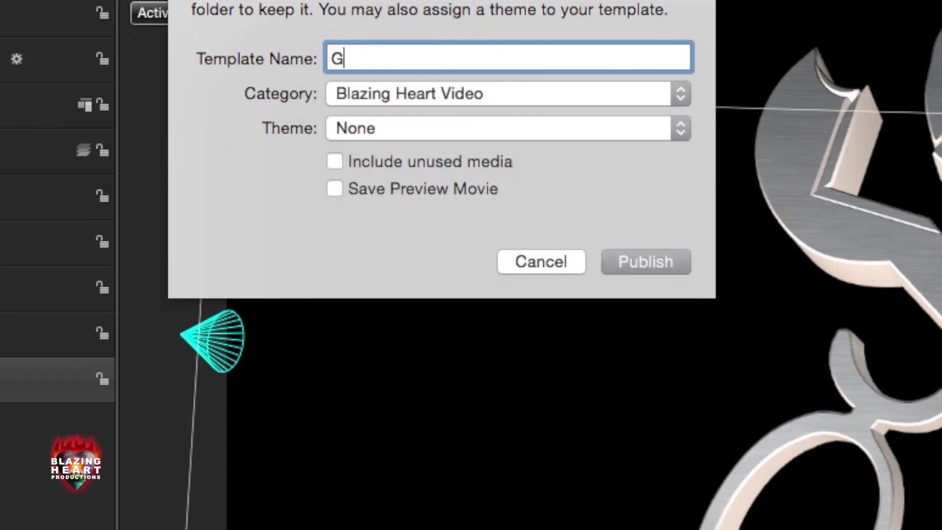
pyautogui.write('C 3D Logo Tutorial Ex.')
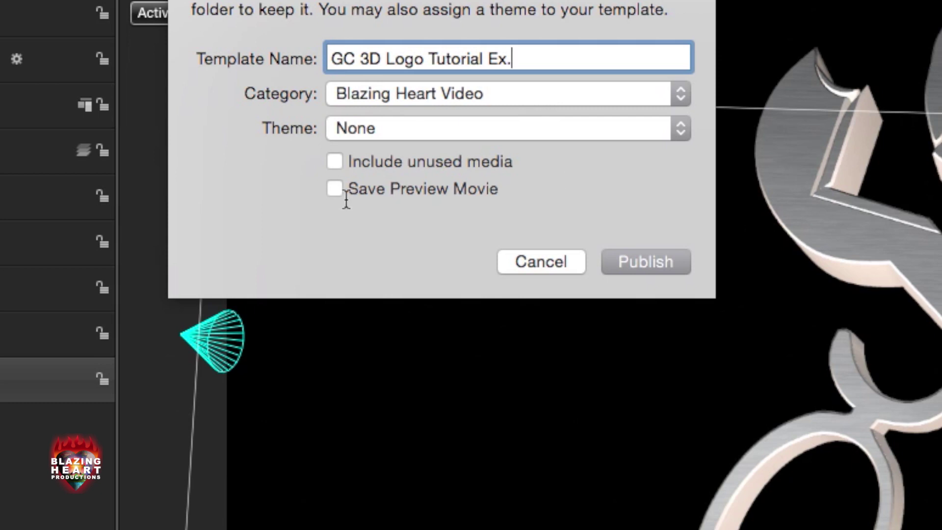
pyautogui.click(344, 195)
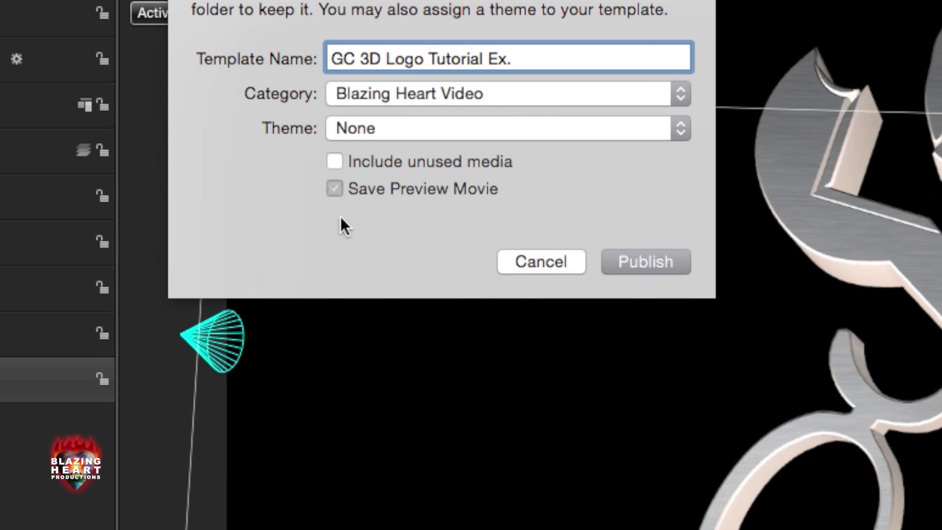
pyautogui.click(646, 263)
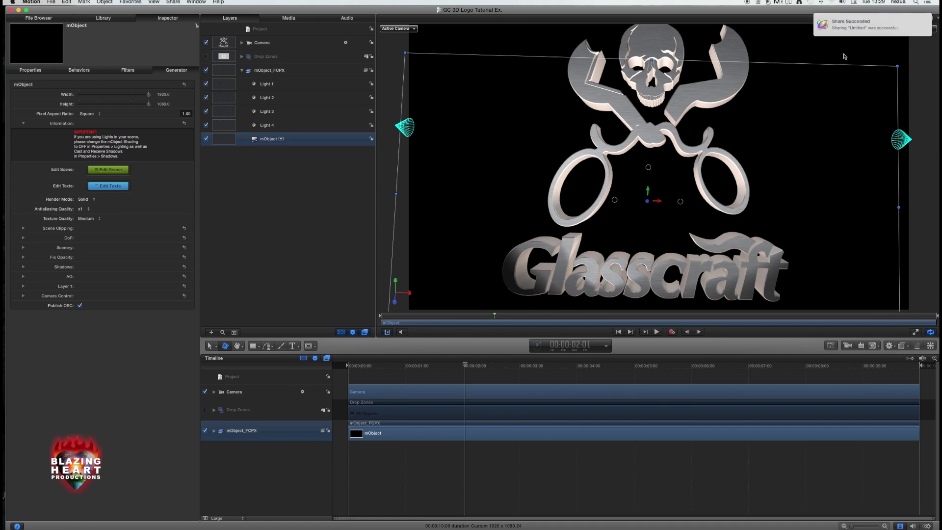
# Switch to Final Cut Pro and show the generators in the Blazing Heart Video category
pyautogui.click(412, 508)
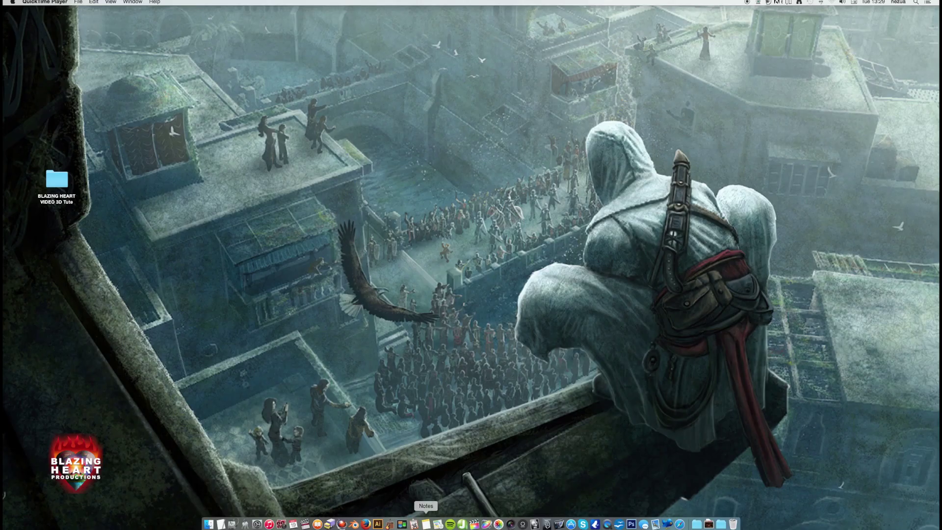
pyautogui.click(474, 523)
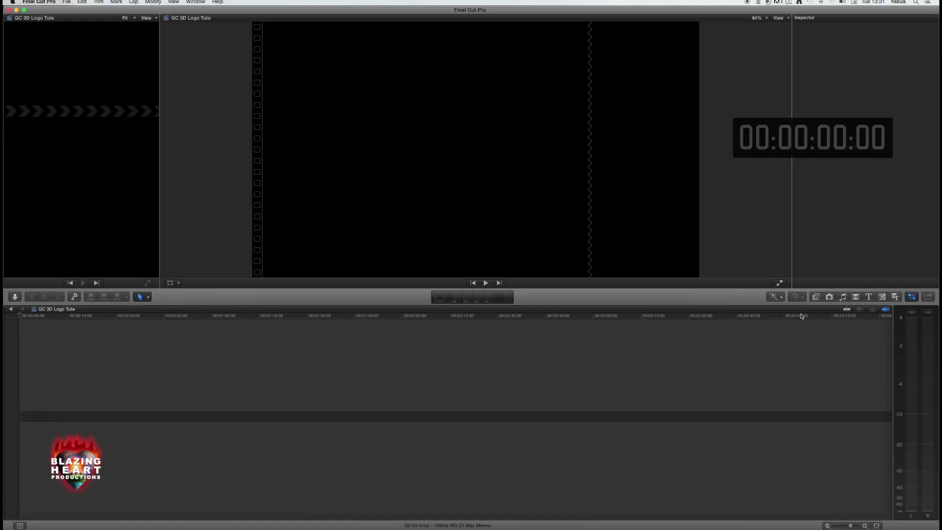
pyautogui.click(882, 297)
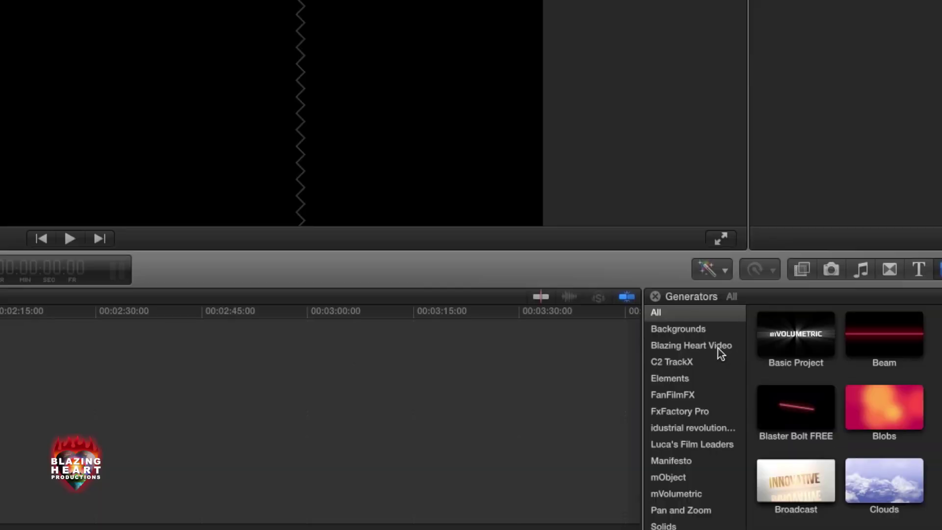
pyautogui.click(777, 335)
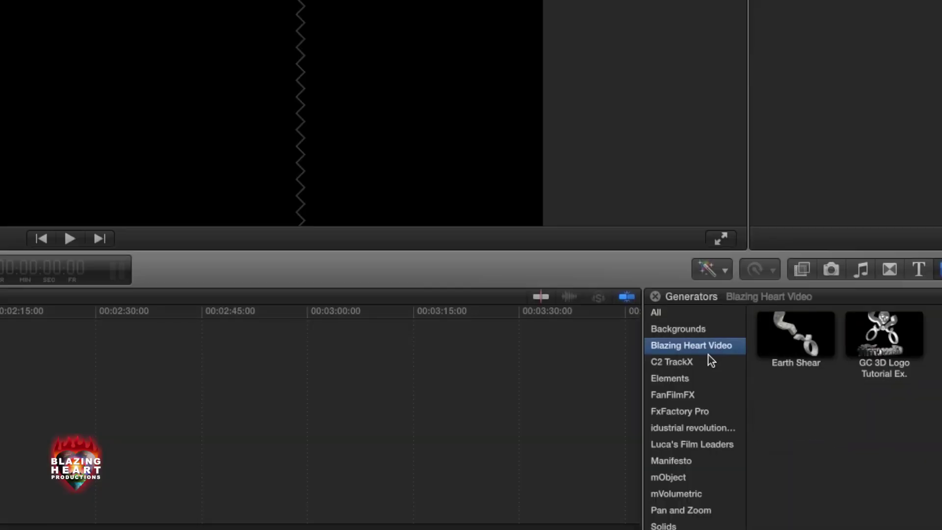
# Add the GC 3D Logo Tutorial Ex. generator to the GC 3D Logo Tute timeline
pyautogui.click(866, 346)
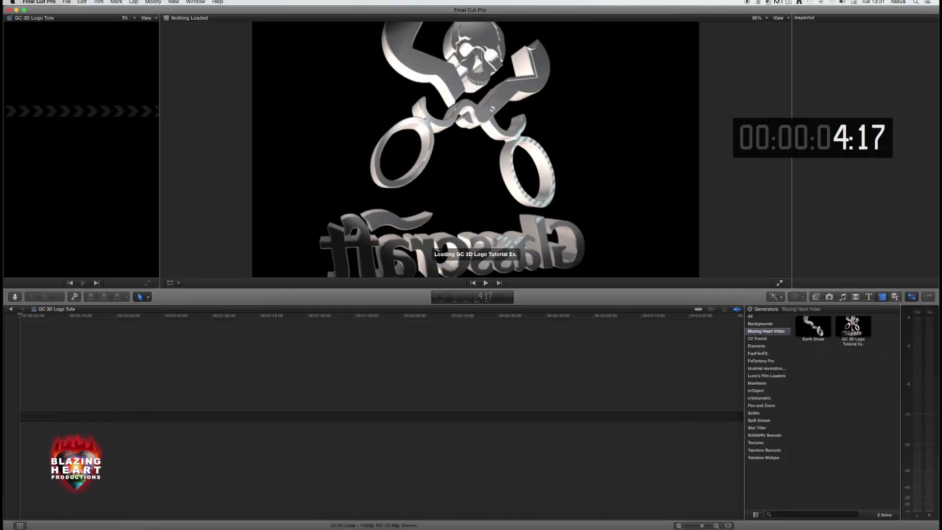
pyautogui.click(853, 332)
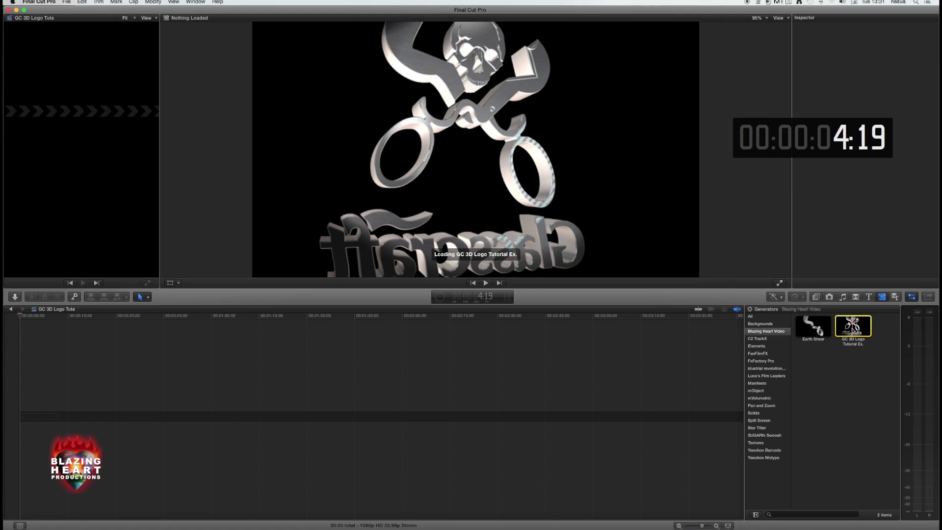
pyautogui.doubleClick(853, 330)
# Fit the whole logo clip in the timeline and scrub through its animation to 8:00
pyautogui.click(25, 326)
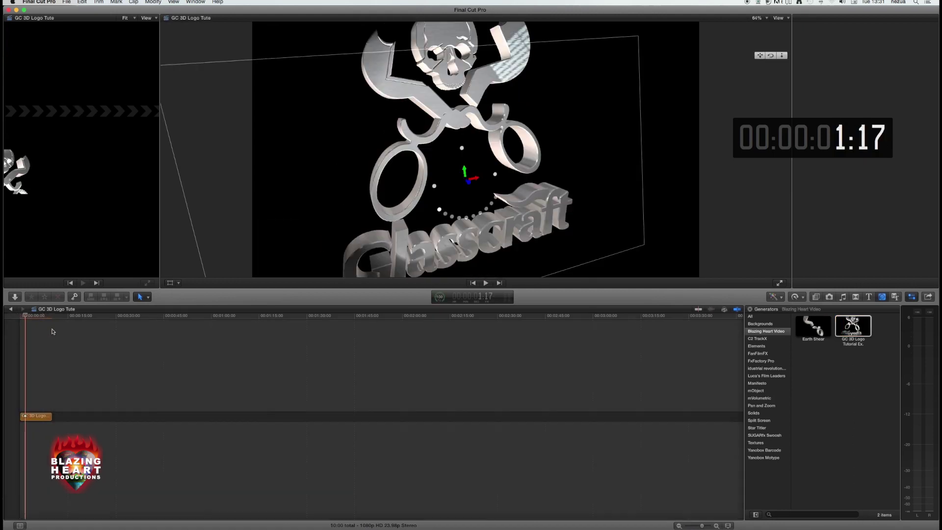
pyautogui.press('super+4')
pyautogui.hotkey('shift', 'z')
pyautogui.moveTo(43, 315); pyautogui.dragTo(543, 286)
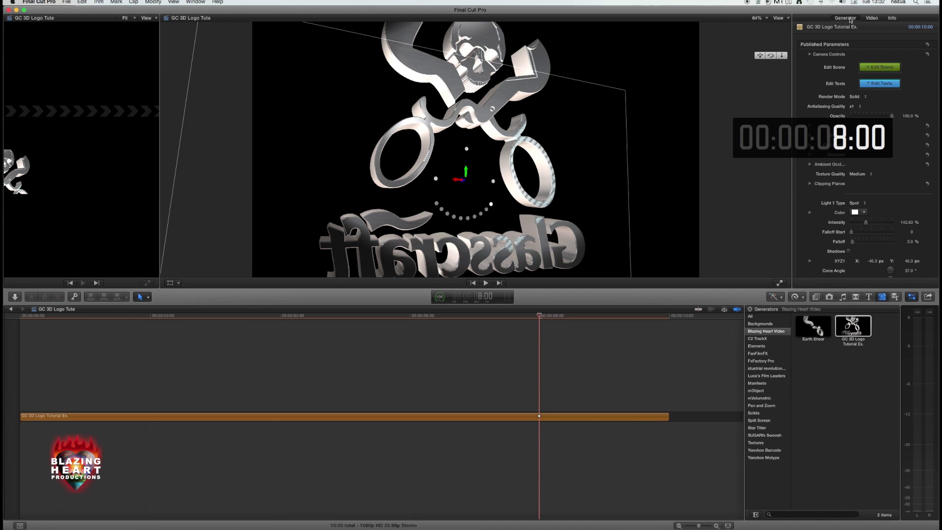
# Open the generator's 3D scene for editing and examine the logo from another angle in mObject
pyautogui.click(885, 70)
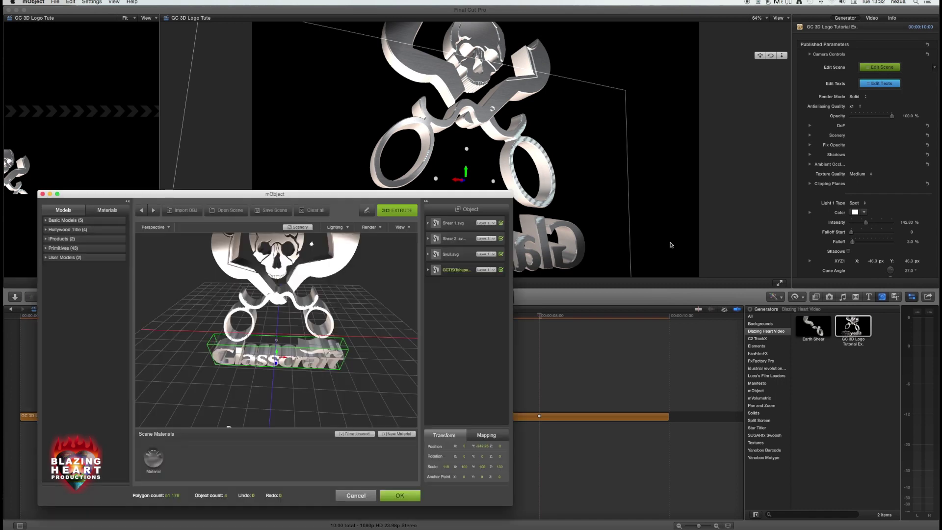
pyautogui.moveTo(422, 194); pyautogui.dragTo(573, 80)
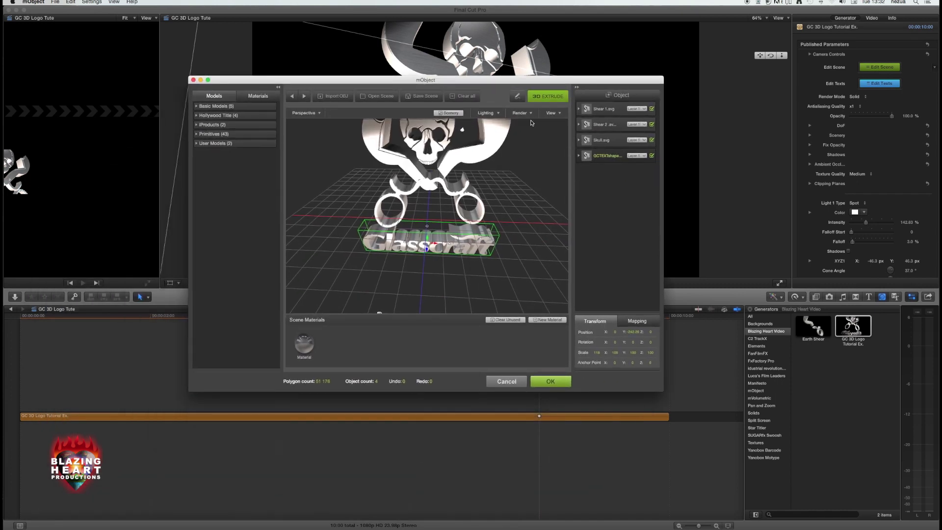
pyautogui.moveTo(519, 281); pyautogui.dragTo(387, 445)
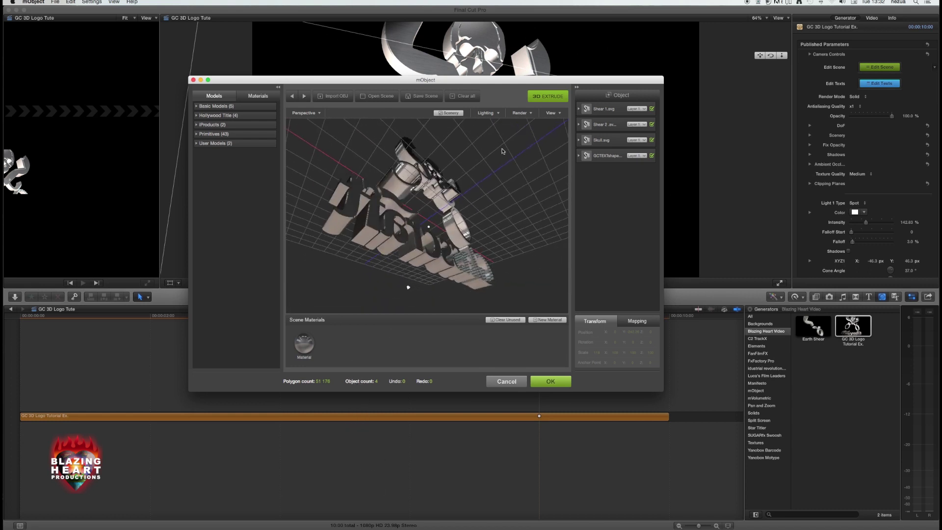
# Try the Red_Texture shader on the second shear and the rest of the logo, and discard the scene changes
pyautogui.moveTo(502, 151)
pyautogui.mouseDown()
pyautogui.moveTo(444, 198)
pyautogui.moveTo(507, 156)
pyautogui.mouseUp()
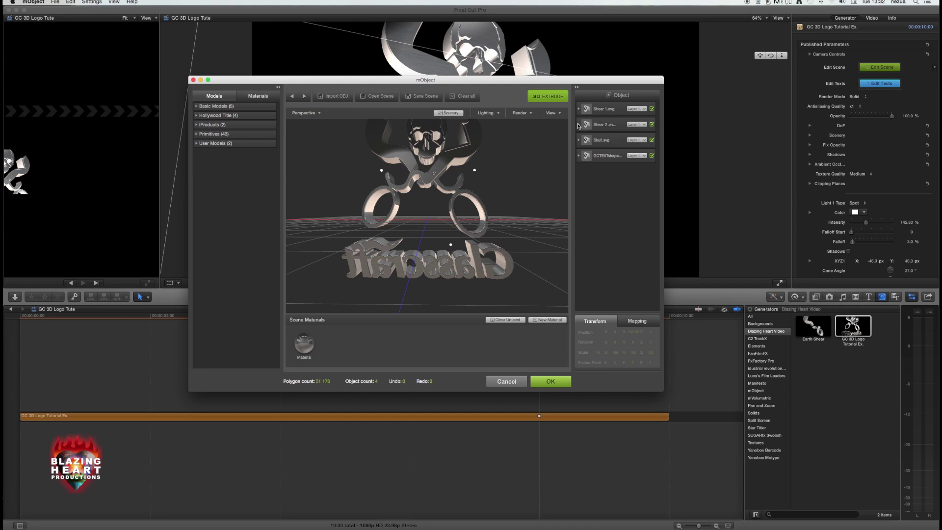
pyautogui.click(578, 125)
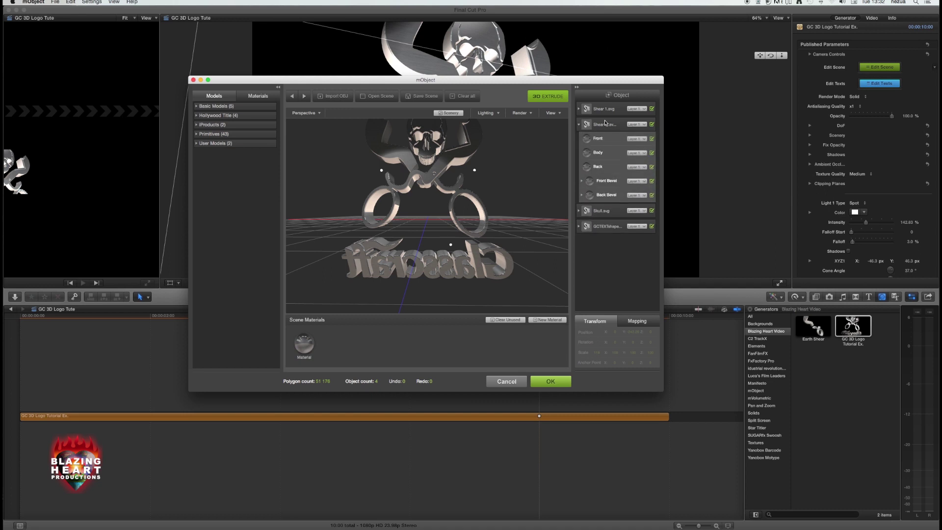
pyautogui.click(257, 96)
pyautogui.click(197, 134)
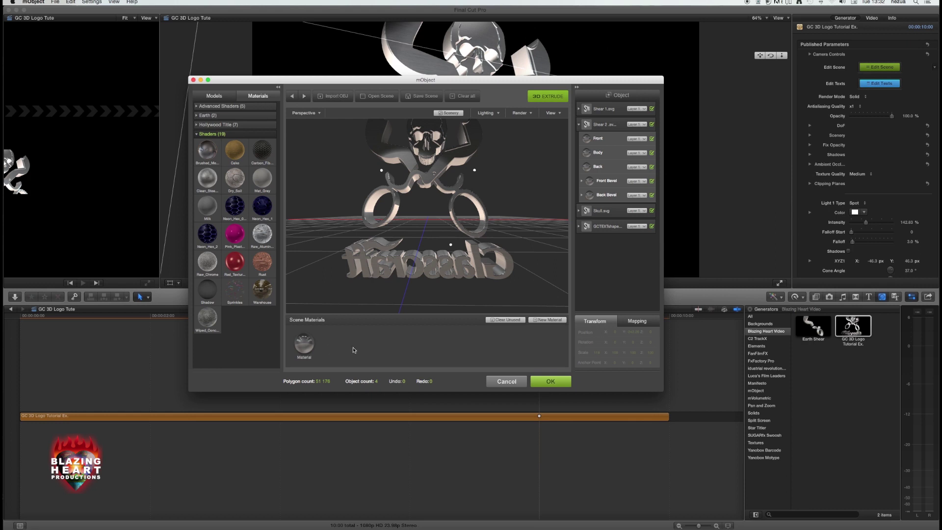
pyautogui.moveTo(413, 355); pyautogui.dragTo(422, 357)
pyautogui.moveTo(347, 346); pyautogui.dragTo(442, 231)
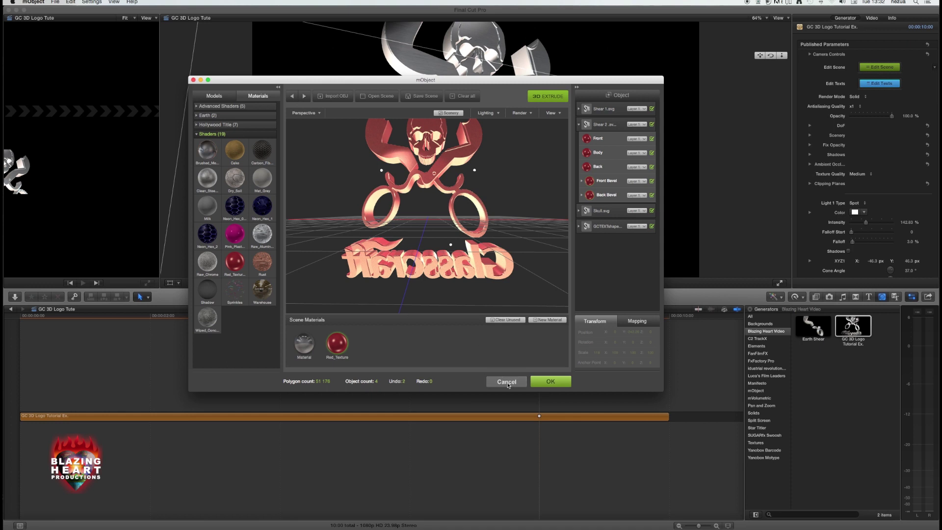
pyautogui.click(489, 382)
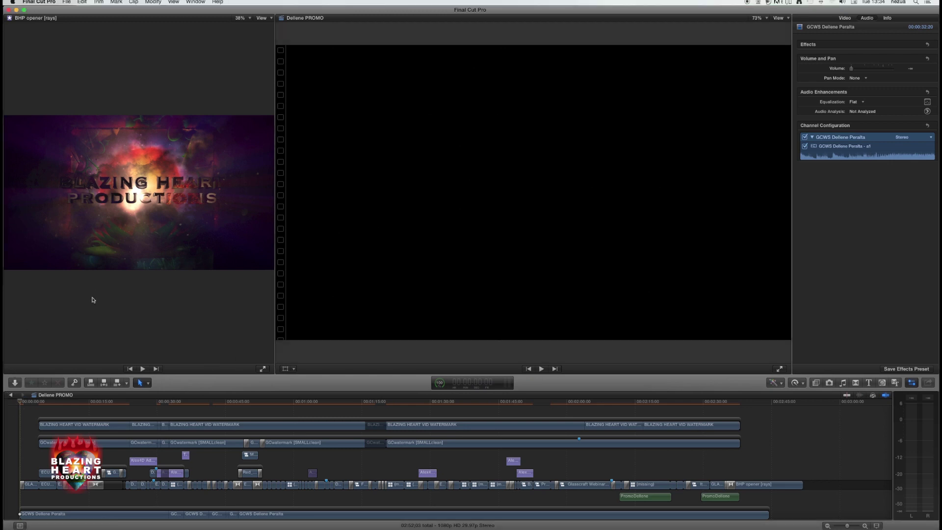
# Play the opening of the promo timeline to about 5:17 to check the Glasscraft logo watermark over the footage
pyautogui.press('space')
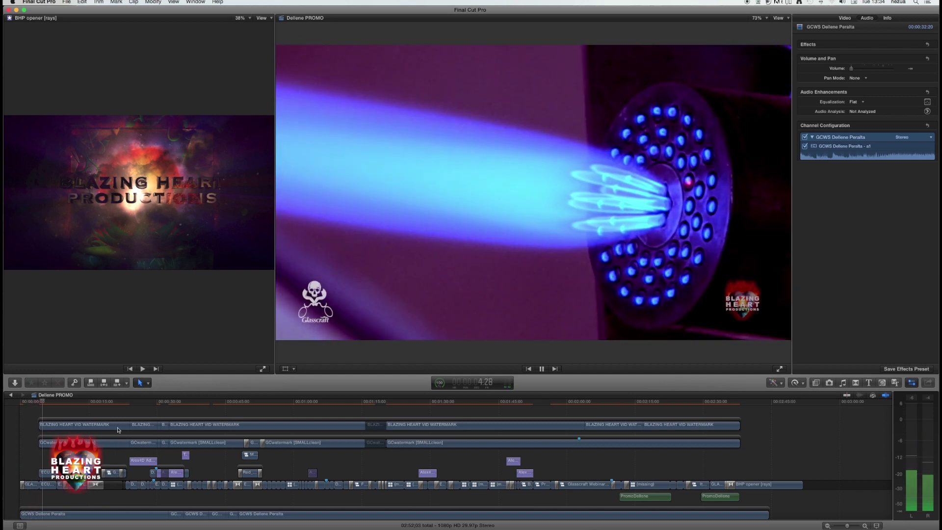
pyautogui.press('space')
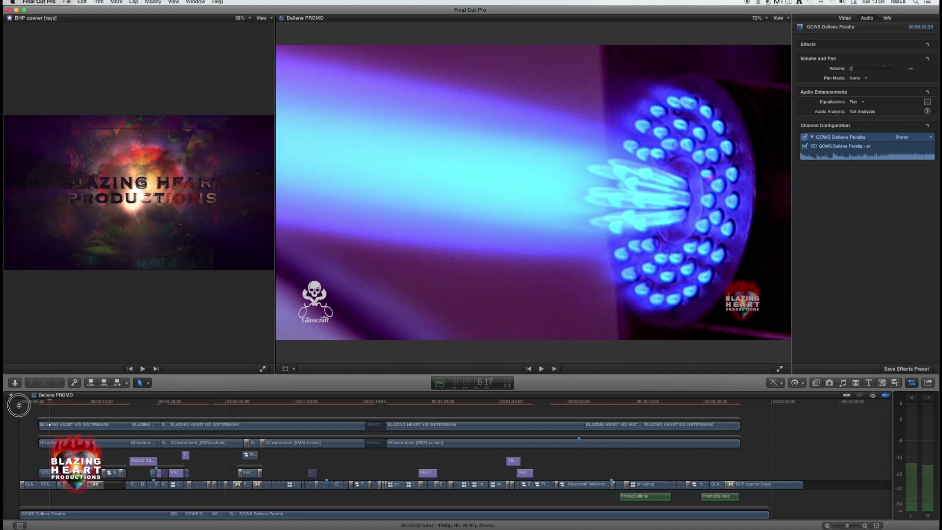